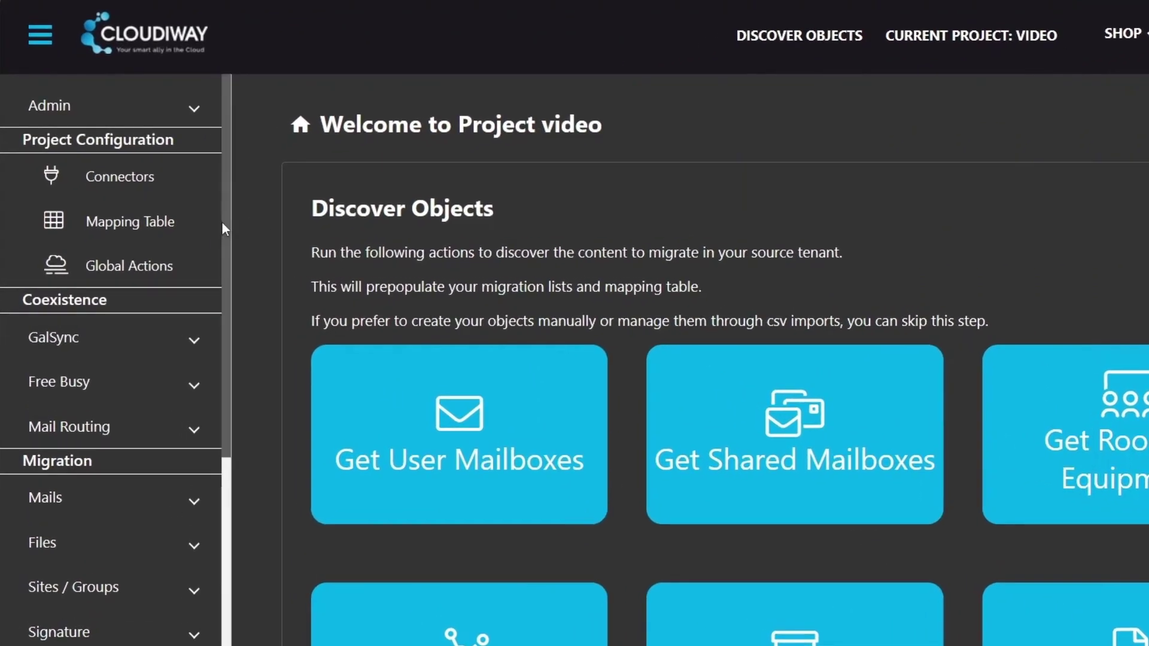
# Step: Create a Microsoft365 Source connector named 'source tenant' with the Cross Tenant Migration & Intune product
pyautogui.click(153, 185)
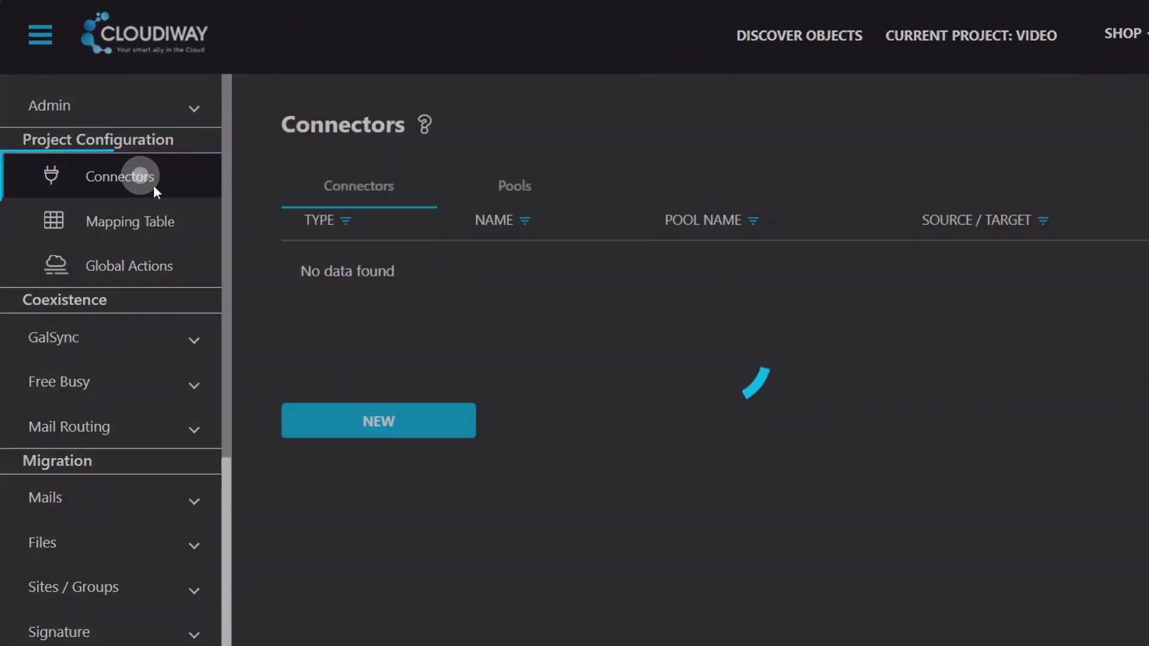
pyautogui.click(387, 423)
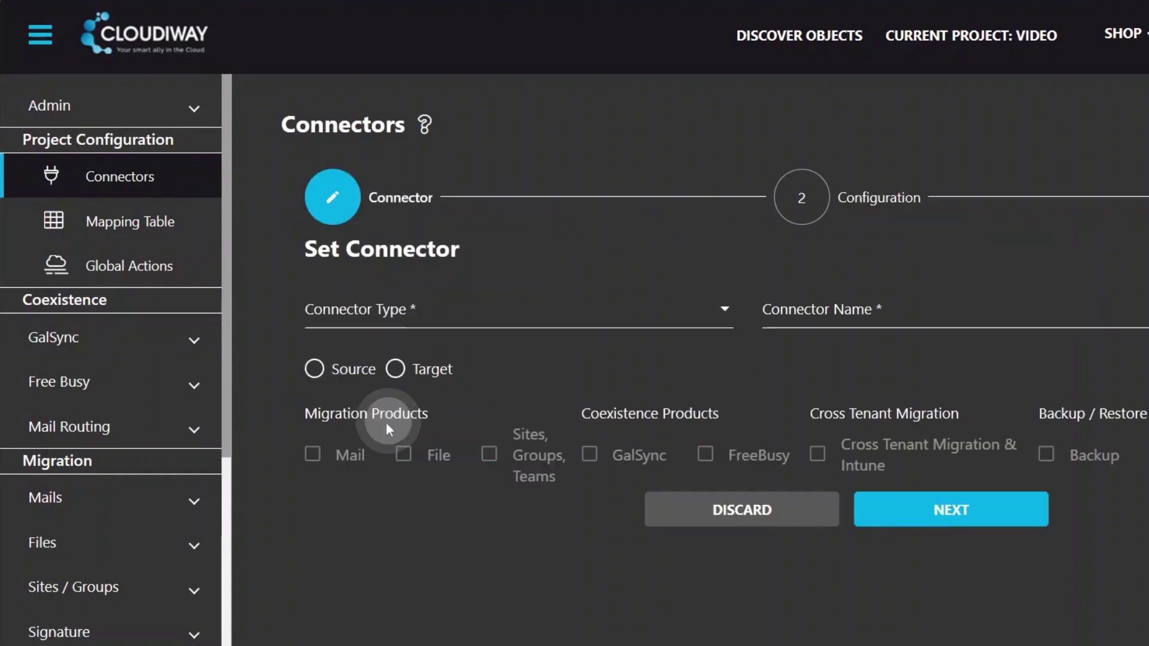
pyautogui.click(149, 309)
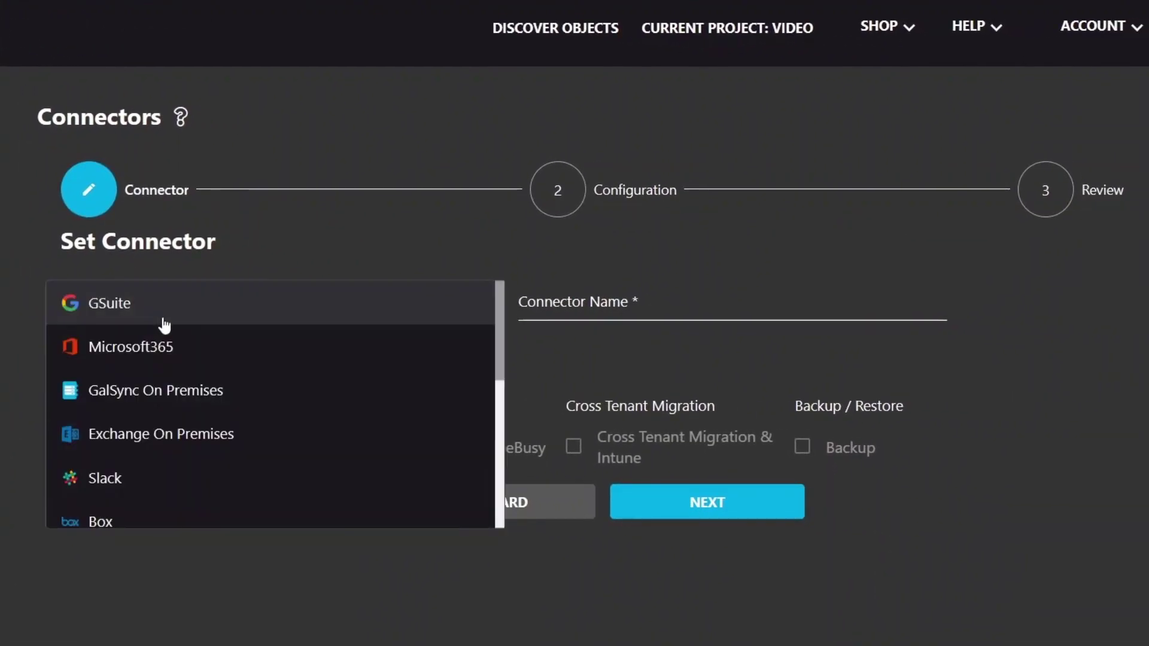
pyautogui.click(183, 353)
pyautogui.click(558, 303)
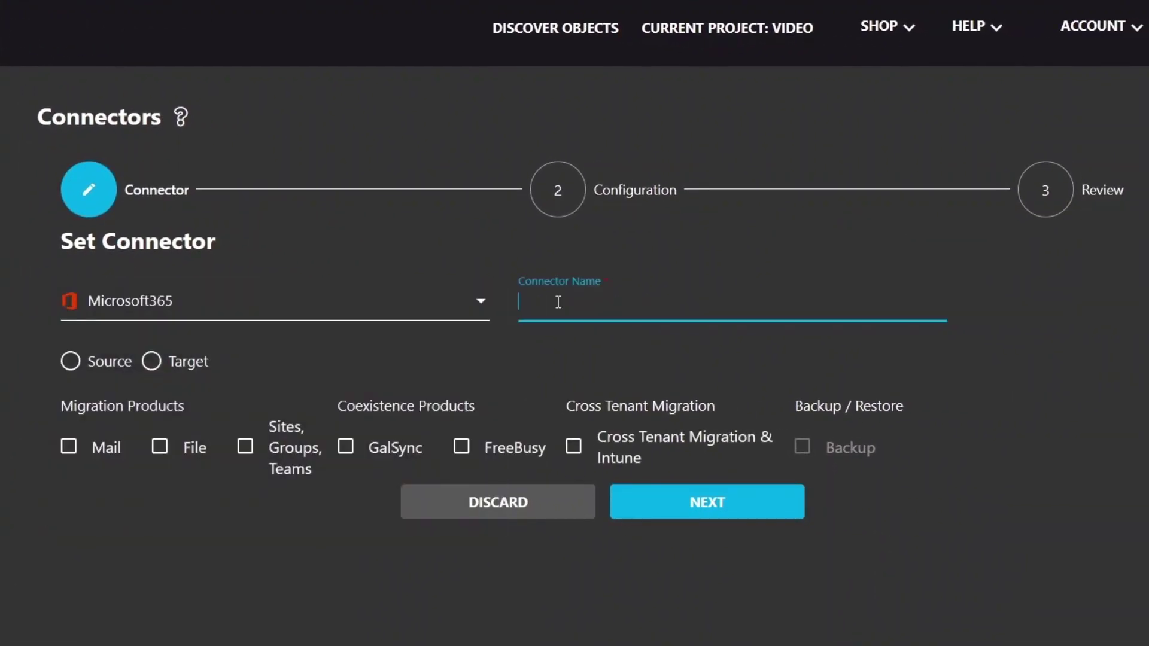
pyautogui.click(114, 367)
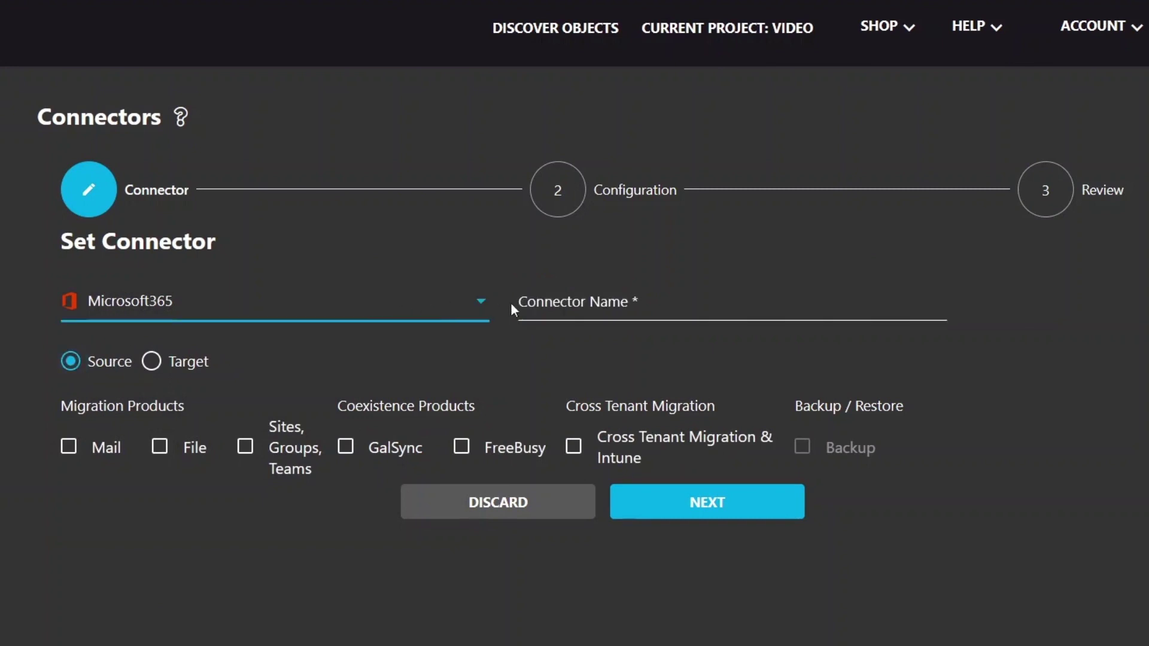
pyautogui.click(557, 302)
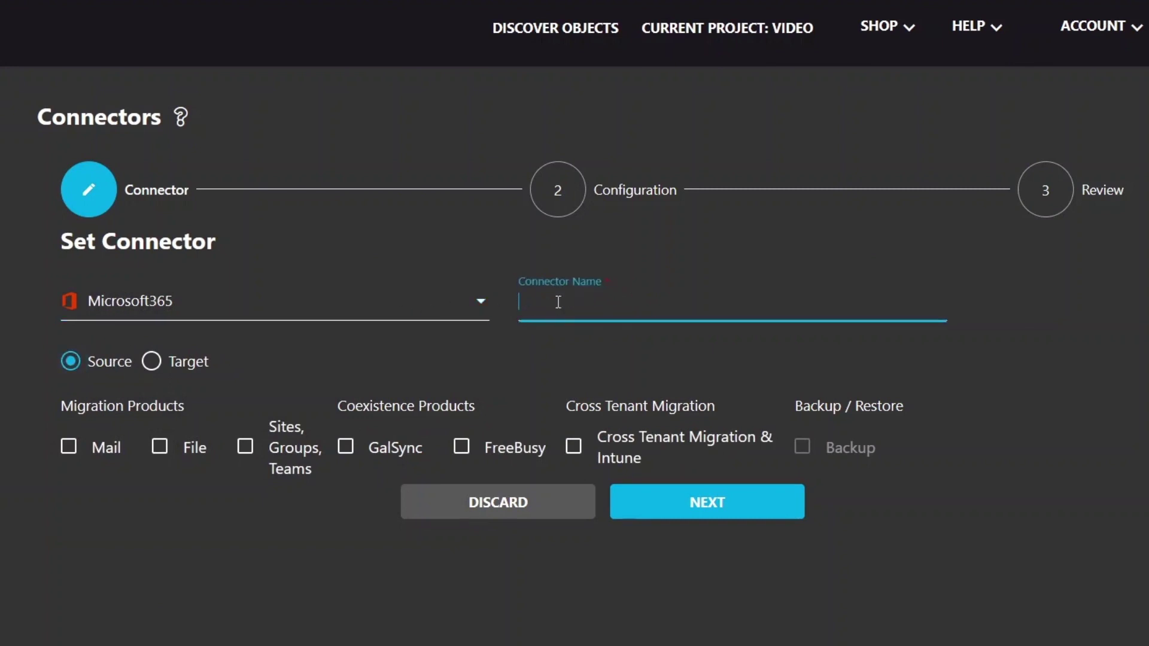
pyautogui.write('soure')
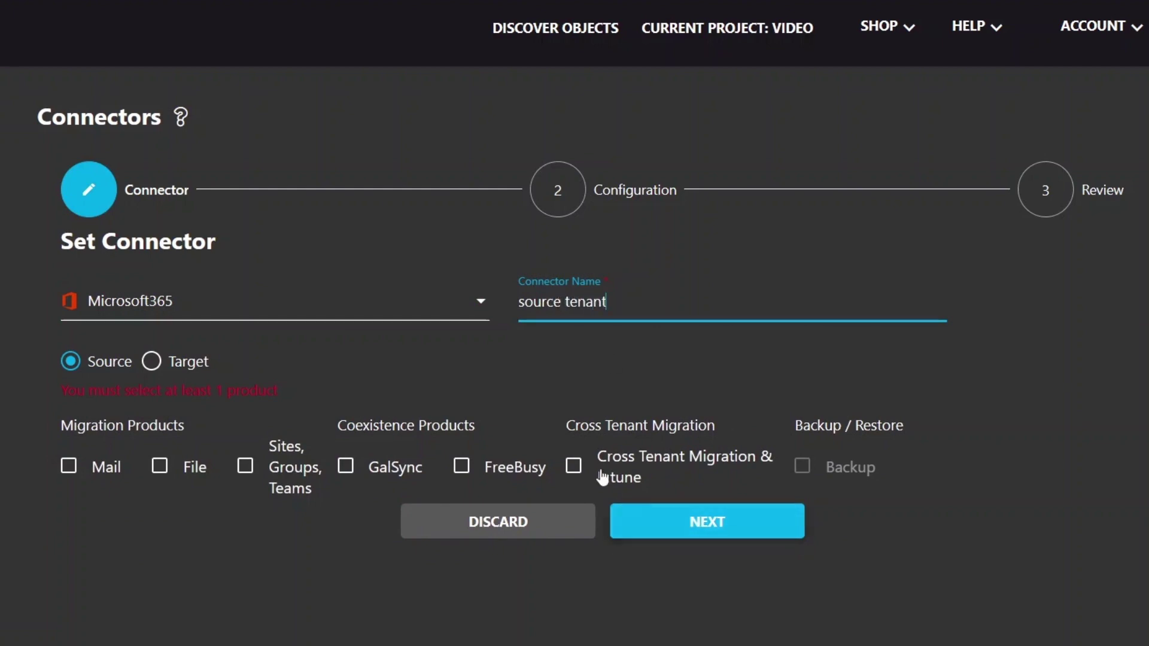
pyautogui.click(573, 465)
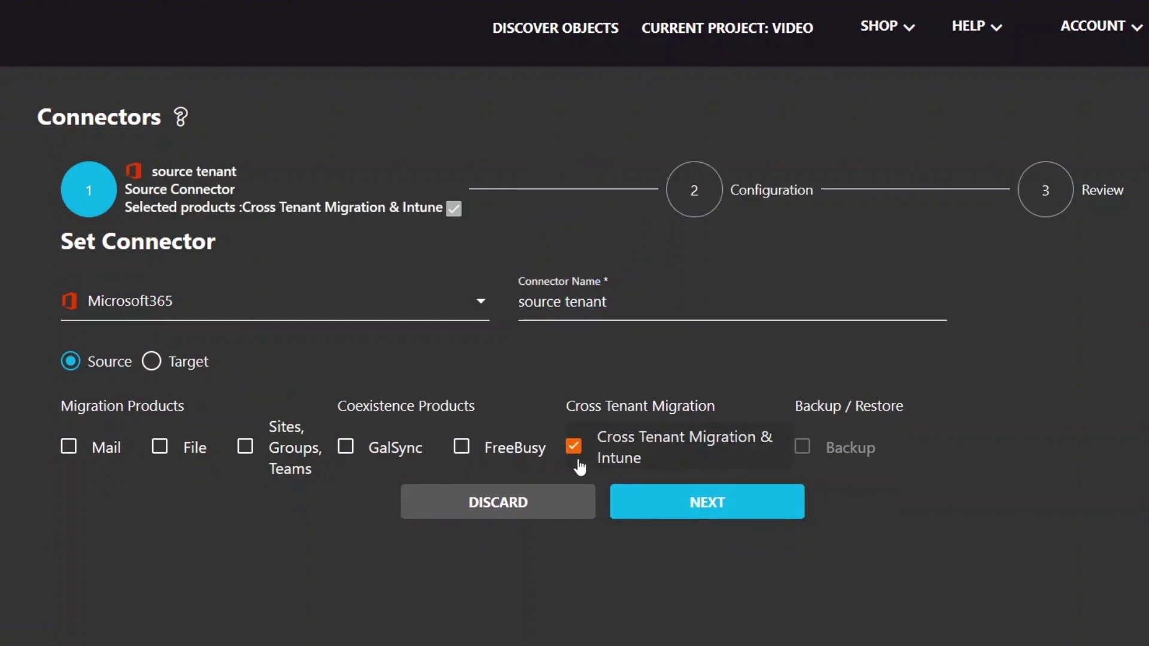
# Step: On the configuration step, enter the source tenant administrator's e-mail address and password
pyautogui.click(664, 501)
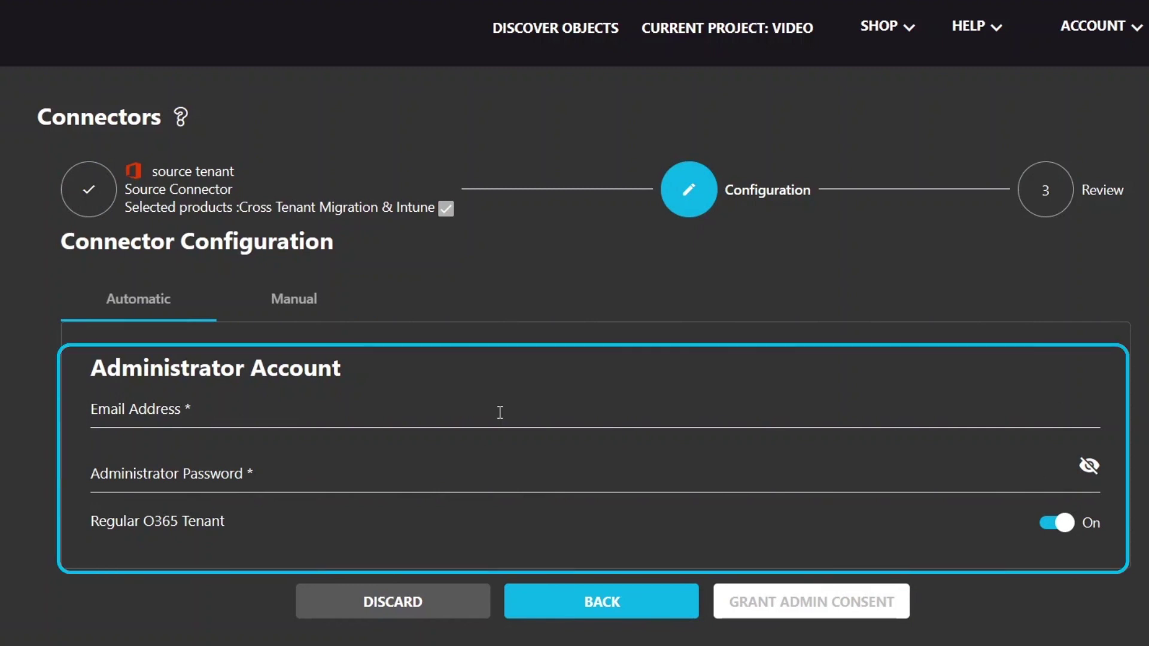
pyautogui.click(500, 412)
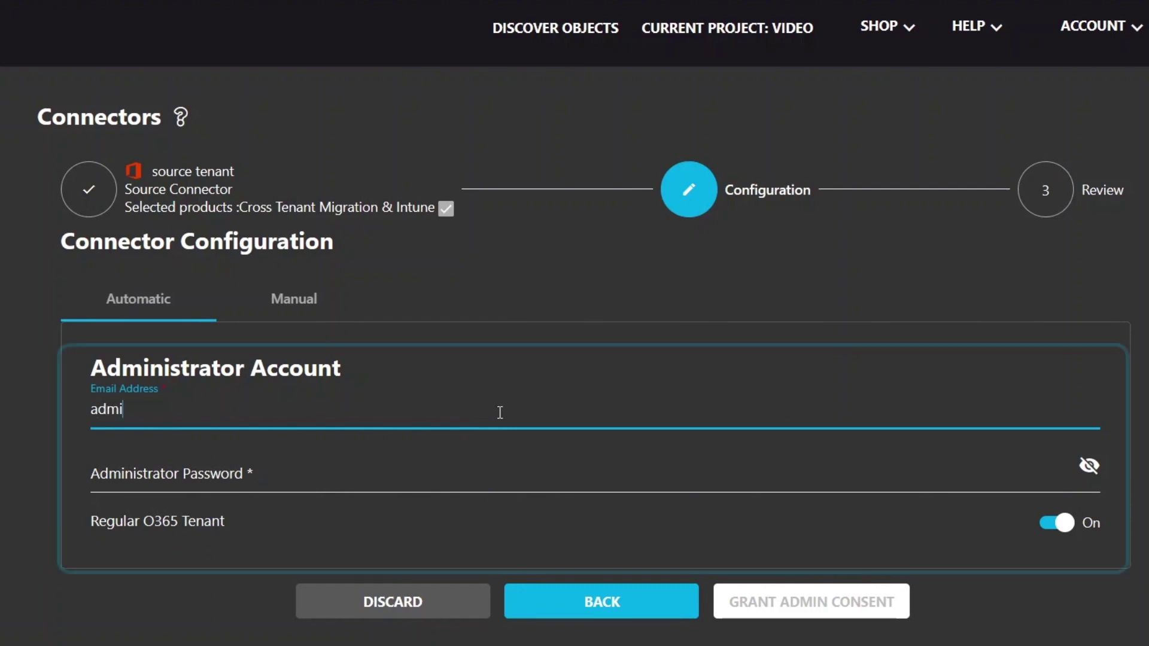
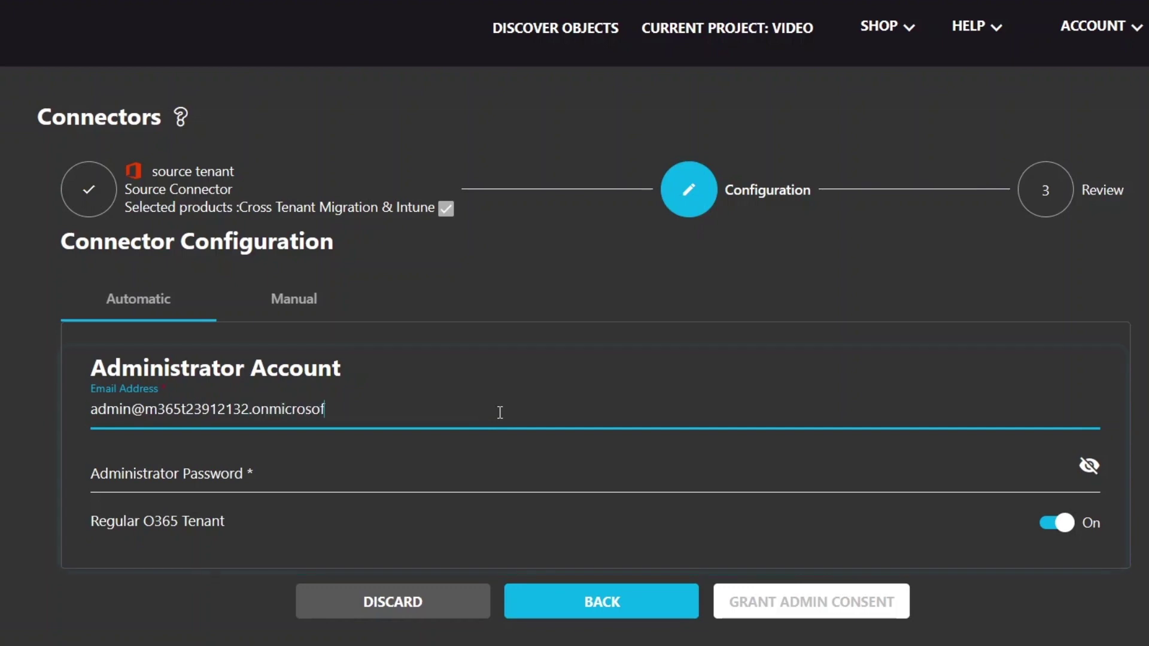
pyautogui.click(492, 470)
pyautogui.hotkey('ctrl', 'v')
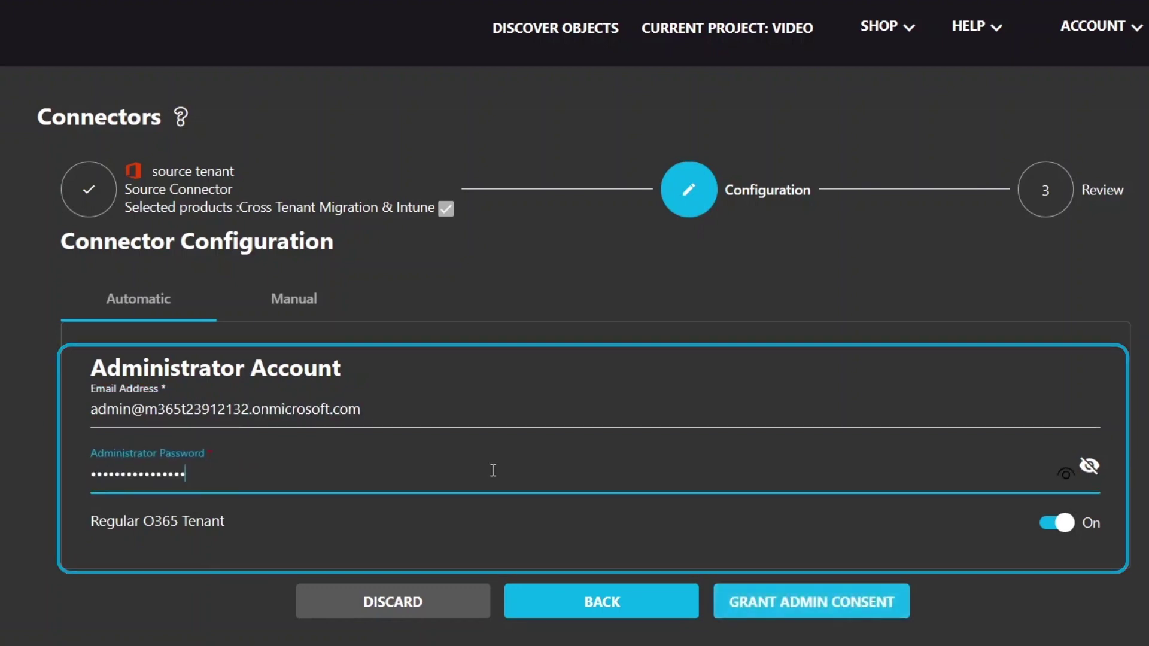
# Step: Request admin consent and enter the source administrator's saved e-mail on the Microsoft sign-in page
pyautogui.click(752, 605)
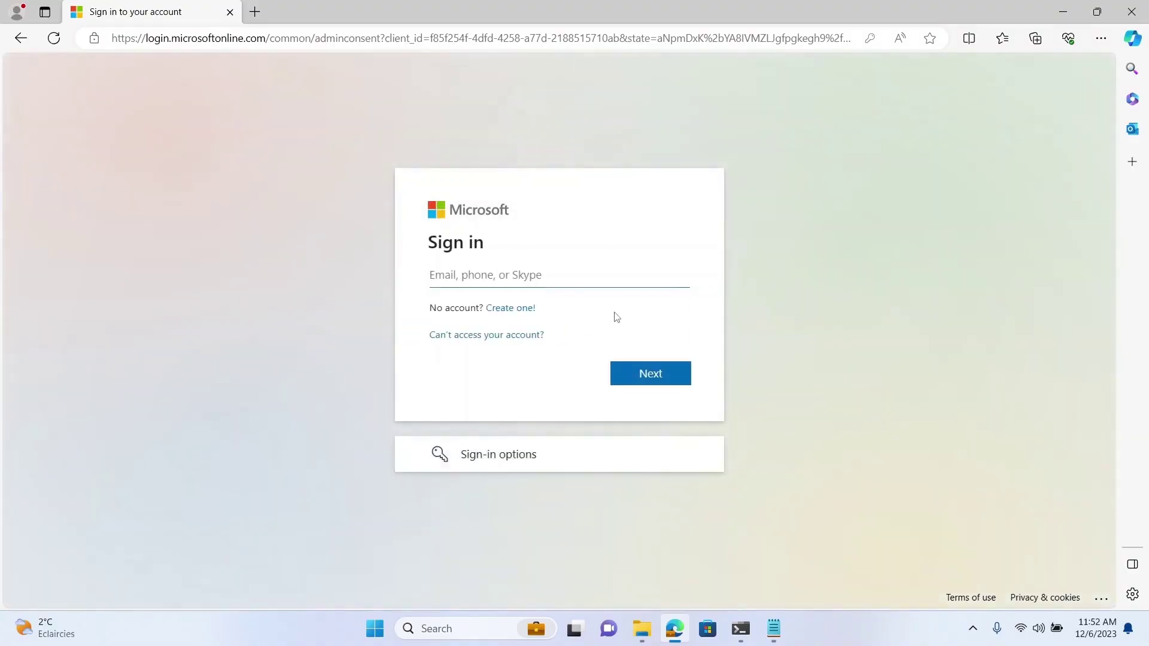
pyautogui.click(542, 274)
pyautogui.write('admi')
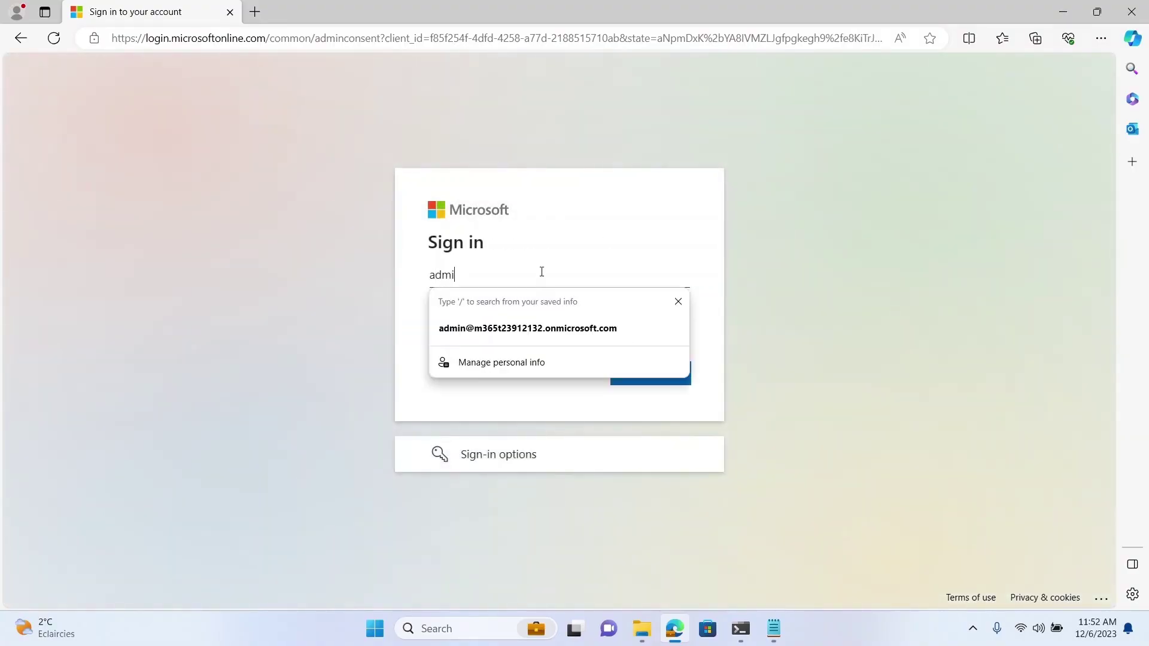
pyautogui.click(539, 328)
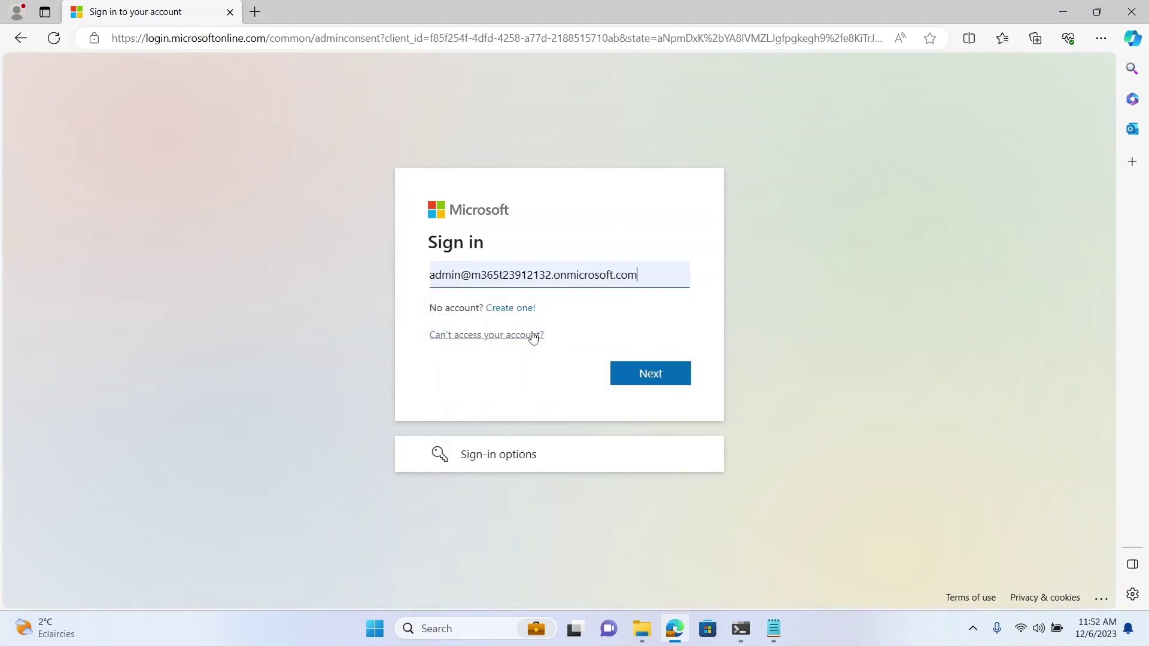
pyautogui.click(628, 372)
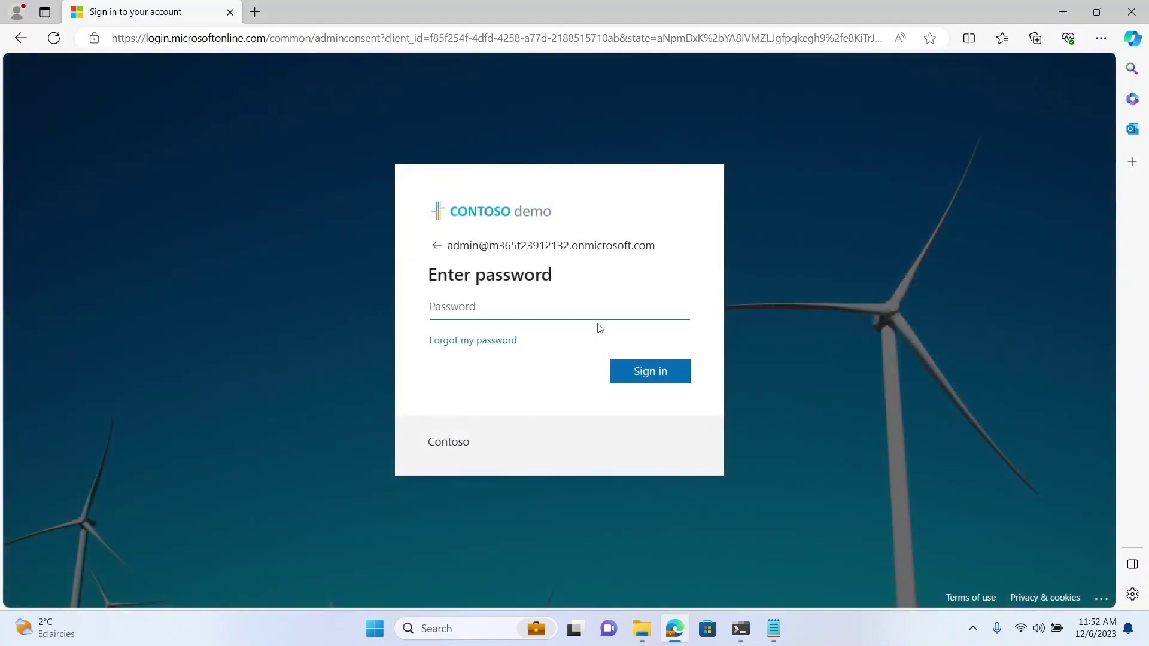
# Step: Sign in with the administrator password and accept the Cloudiway Cross Tenant Source permissions
pyautogui.hotkey('ctrl', 'v')
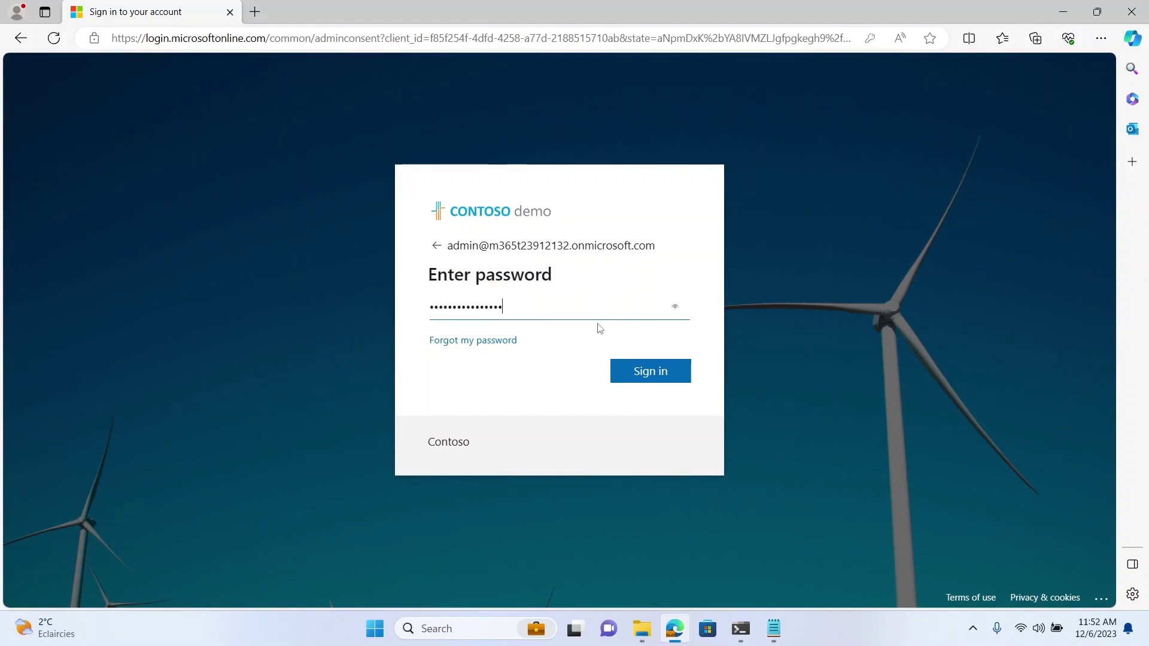
pyautogui.click(637, 373)
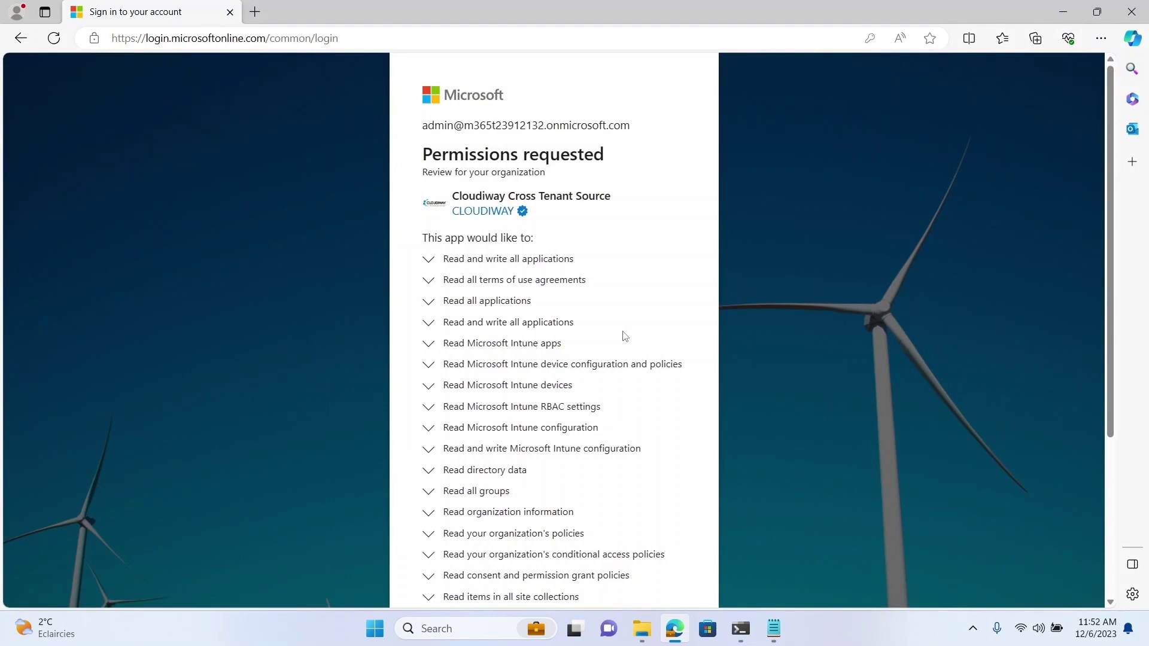
pyautogui.scroll(-4, 625, 334)
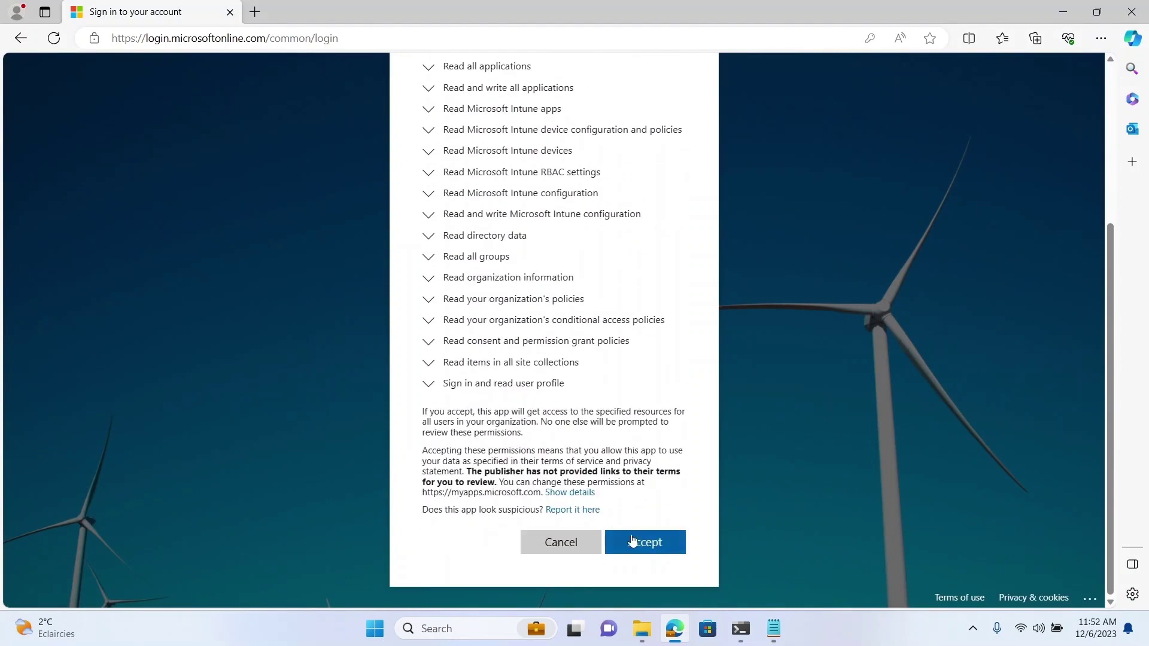
pyautogui.click(658, 544)
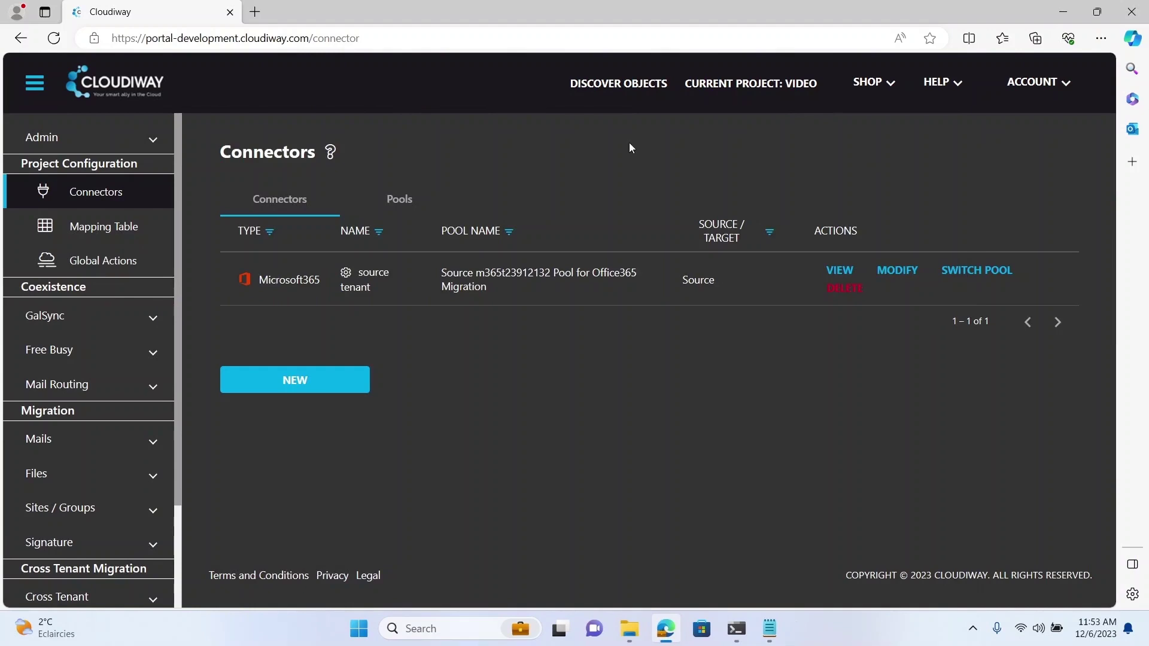
# Step: Define a Microsoft365 Target connector named 'target tenant' including Cross Tenant Migration & Intune
pyautogui.click(295, 381)
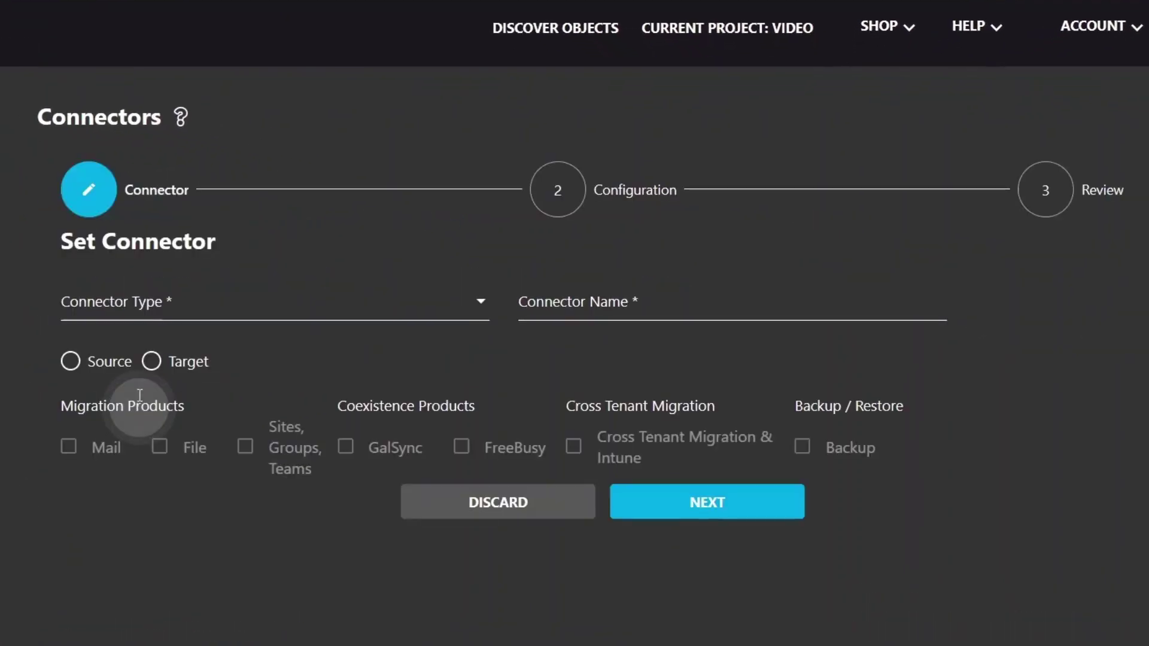
pyautogui.click(87, 303)
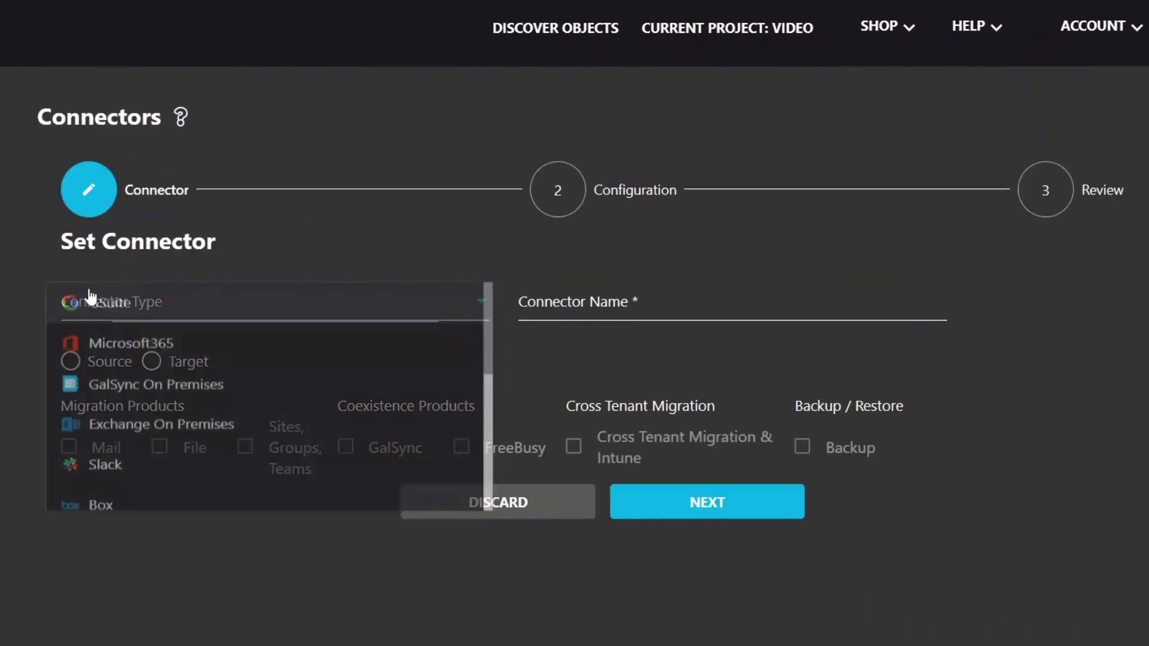
pyautogui.click(98, 347)
pyautogui.click(559, 303)
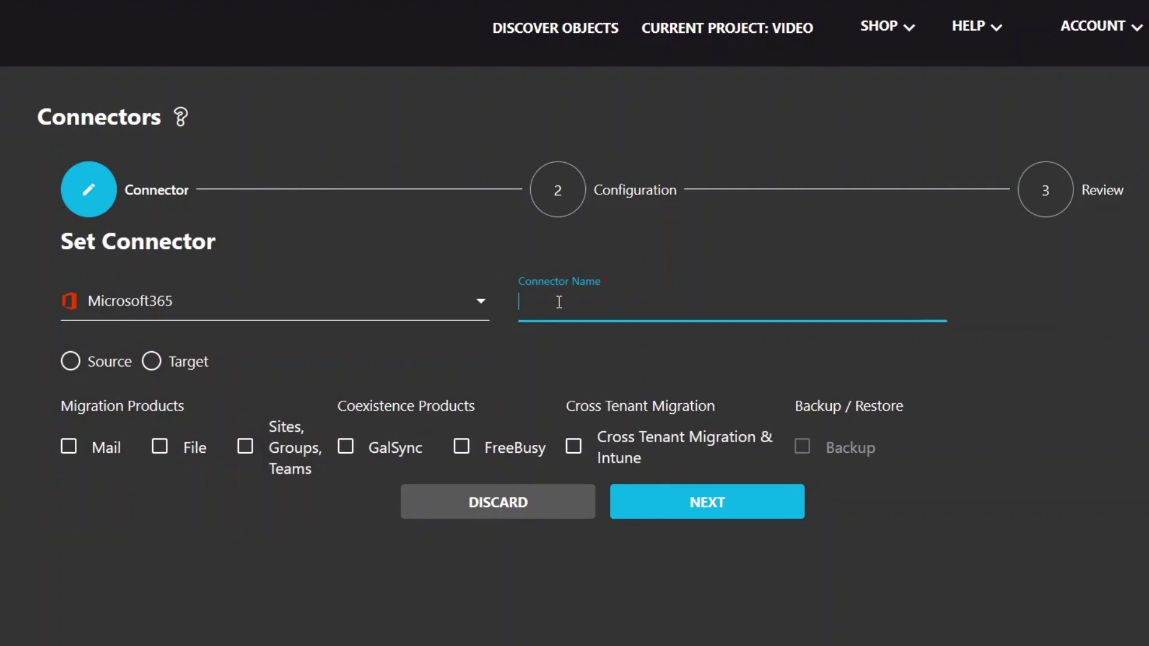
pyautogui.write('target tenant')
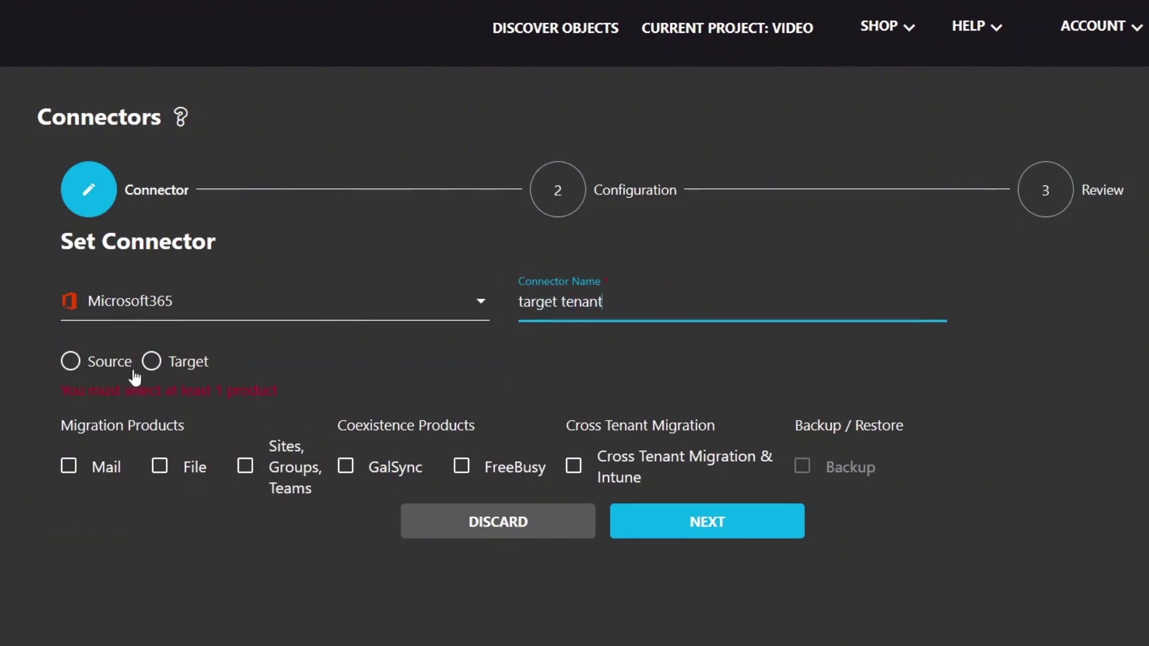
pyautogui.click(150, 360)
pyautogui.click(635, 462)
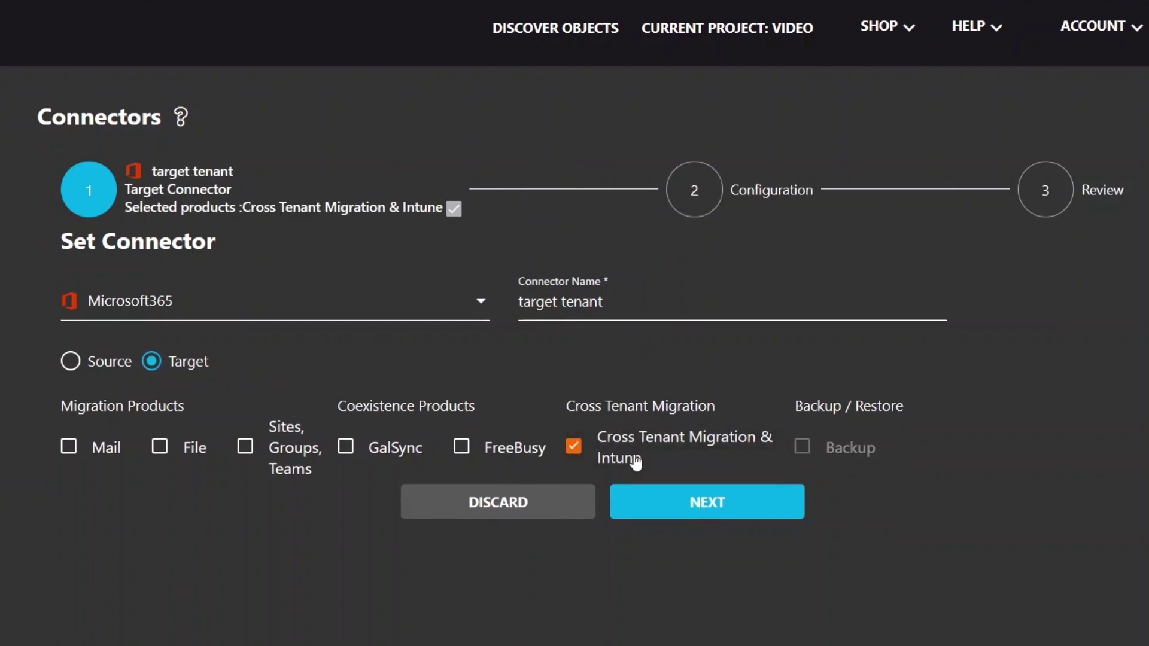
# Step: Enter the target administrator's e-mail address and password, then request admin consent
pyautogui.click(654, 508)
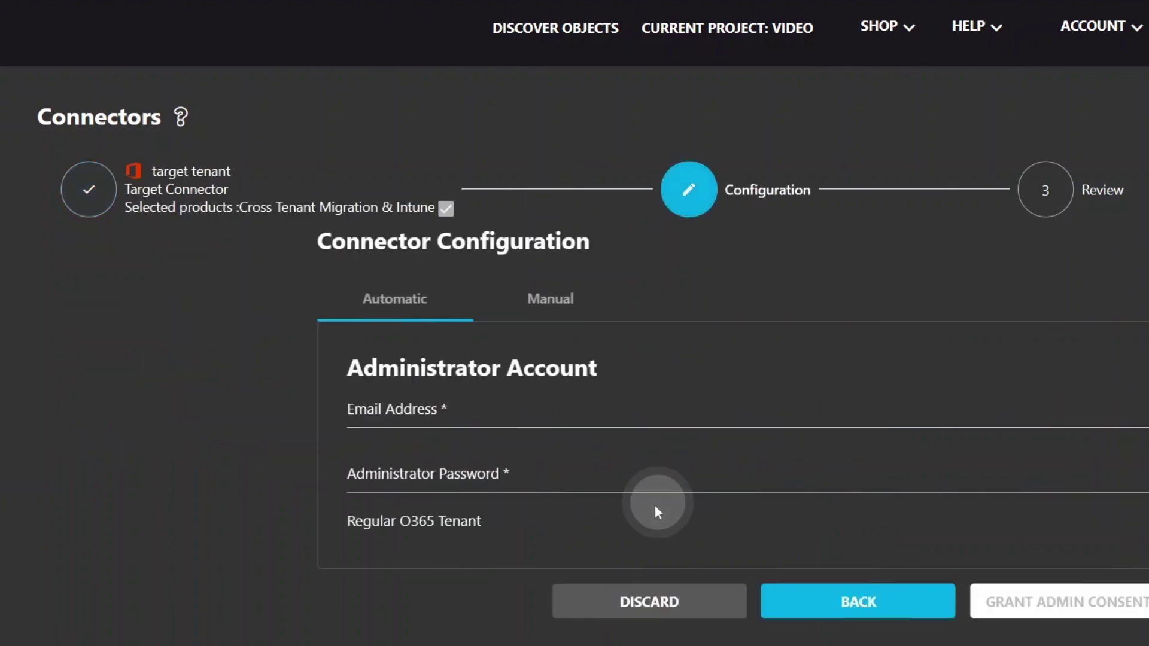
pyautogui.click(446, 405)
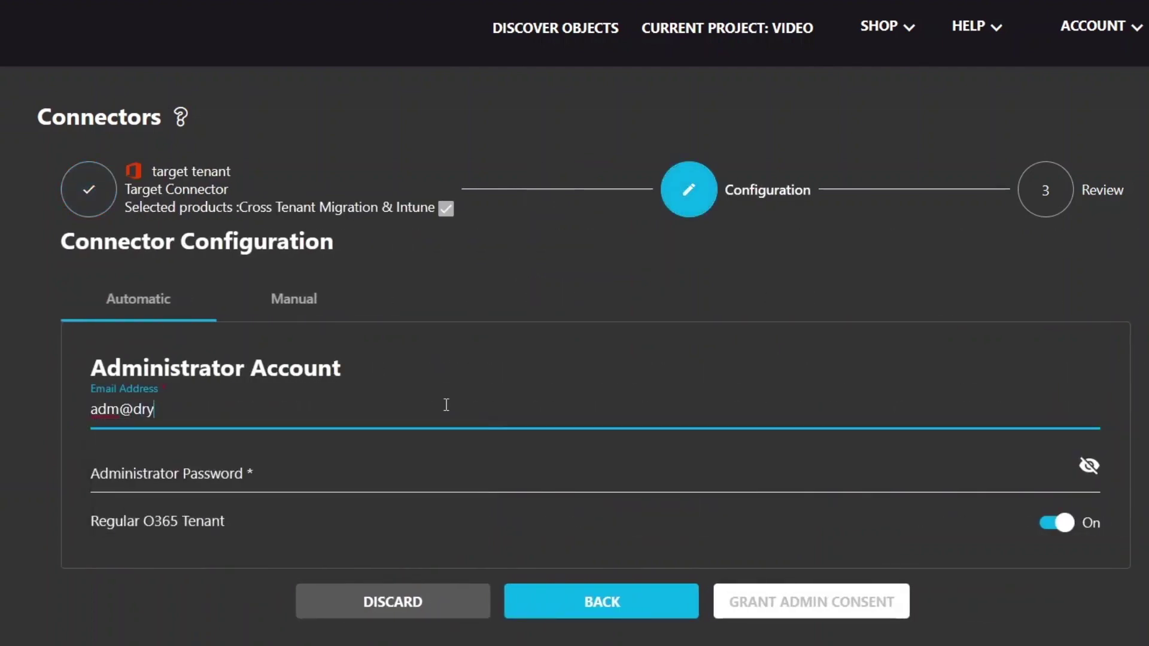
pyautogui.click(424, 466)
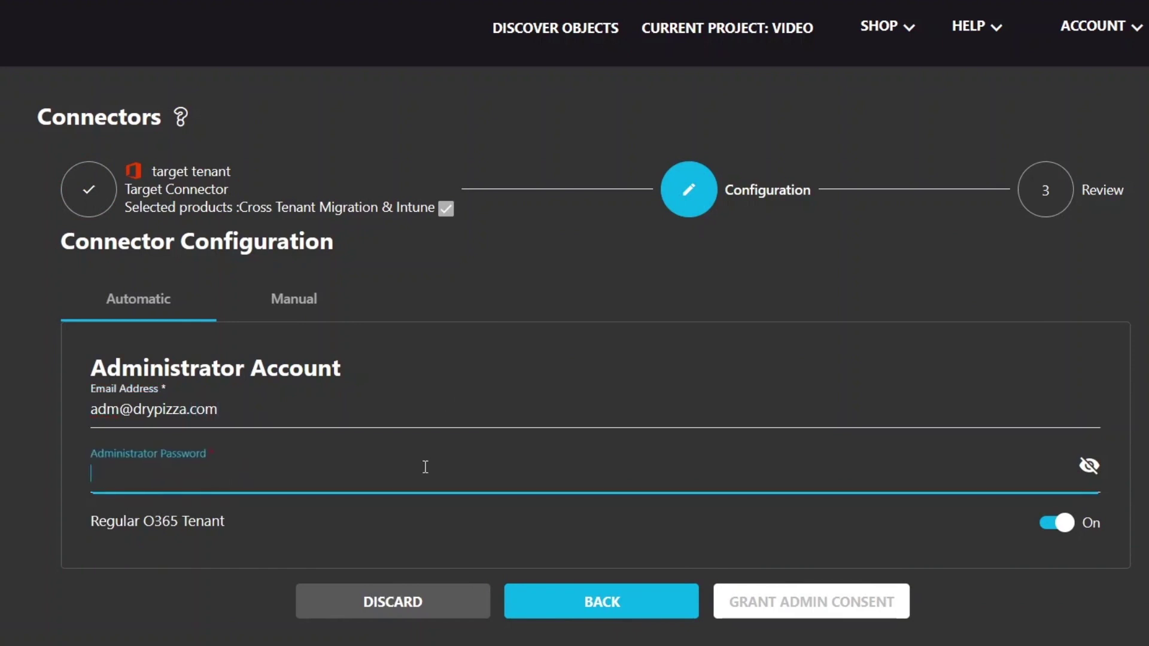
pyautogui.hotkey('ctrl', 'v')
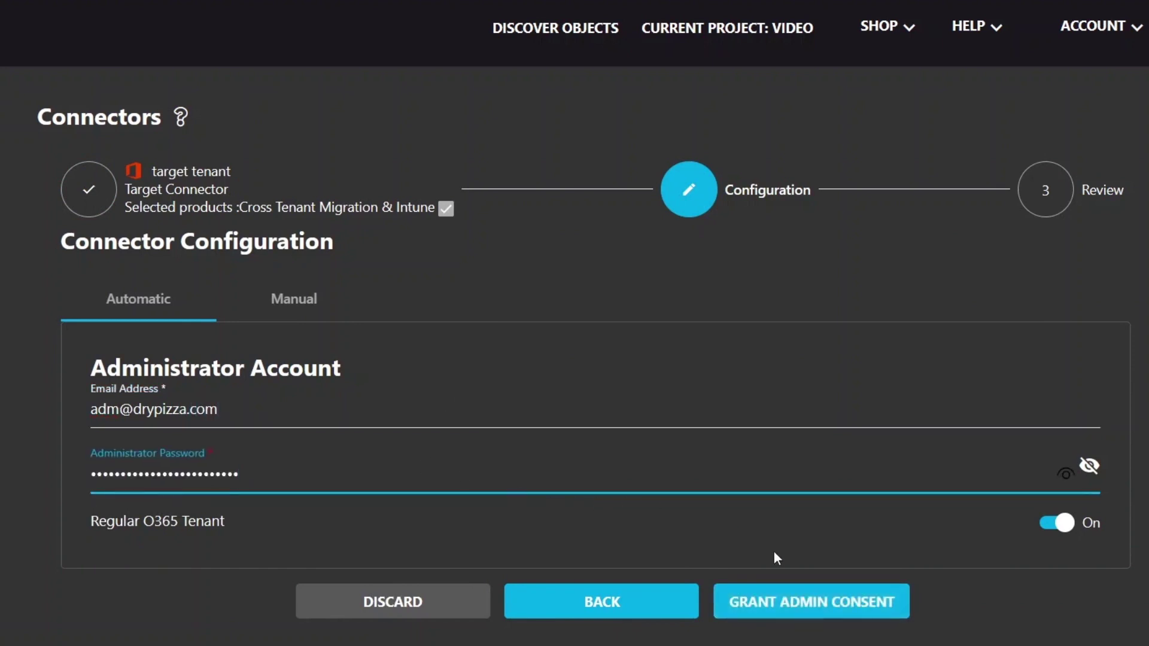
pyautogui.click(753, 600)
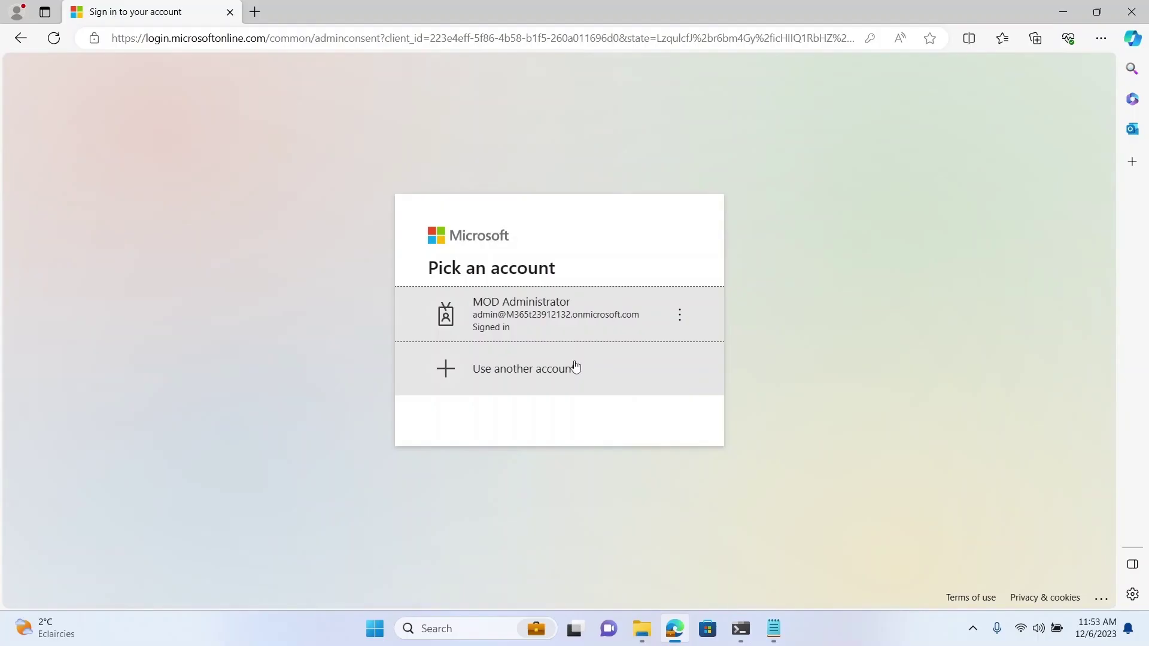
# Step: Sign in with a different account using the target administrator's saved e-mail and password
pyautogui.click(575, 367)
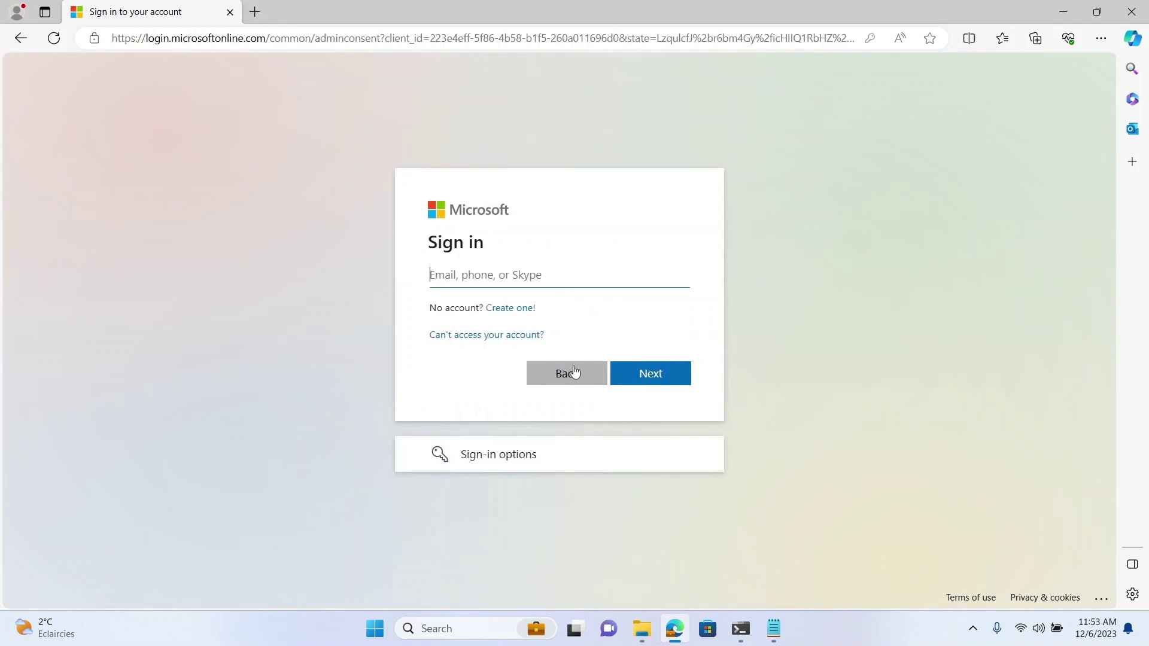
pyautogui.write('adm@')
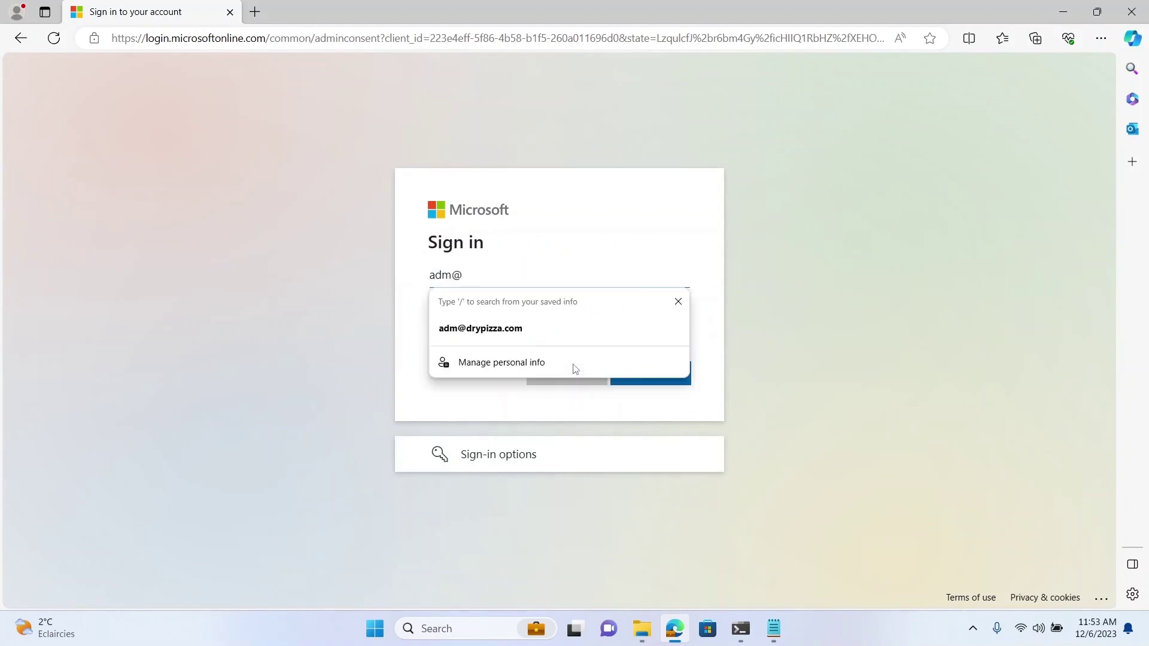
pyautogui.click(567, 327)
pyautogui.click(626, 370)
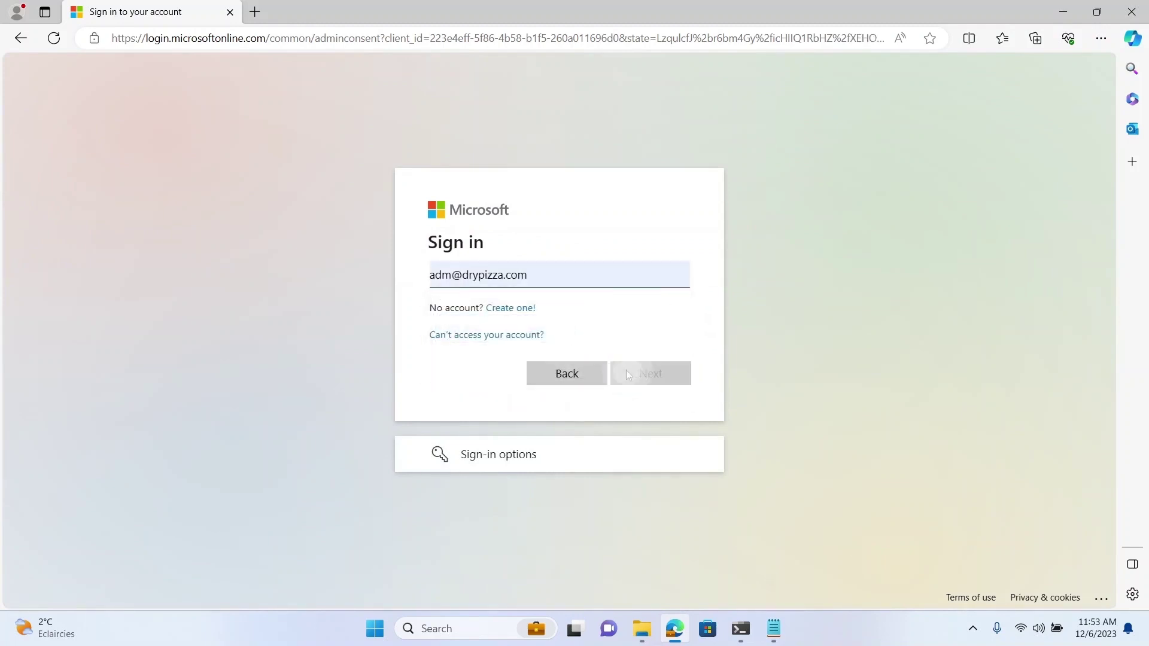
pyautogui.click(667, 395)
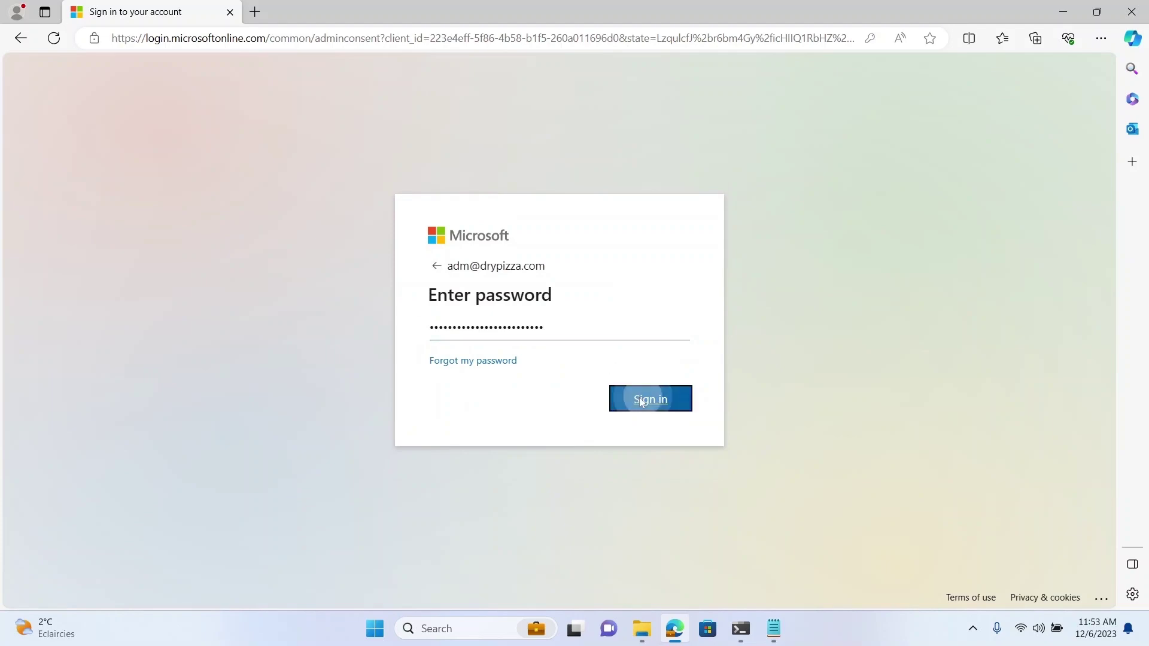
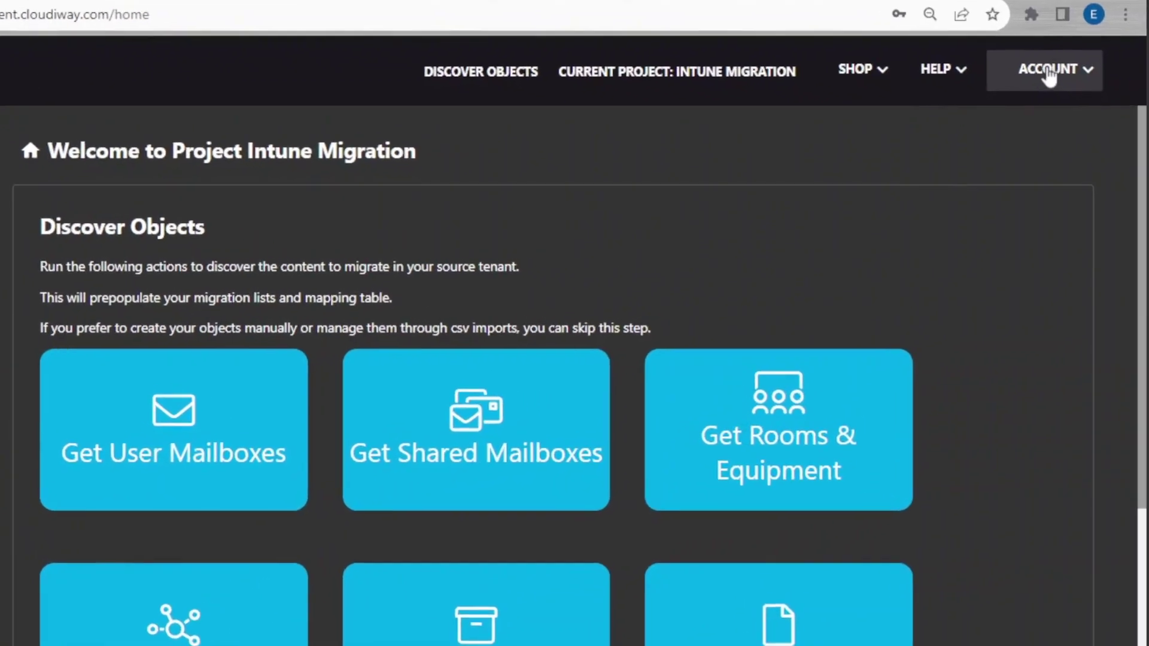
# Step: From Account > APIs, start a new access token named 'Laptop Migration'
pyautogui.click(1040, 60)
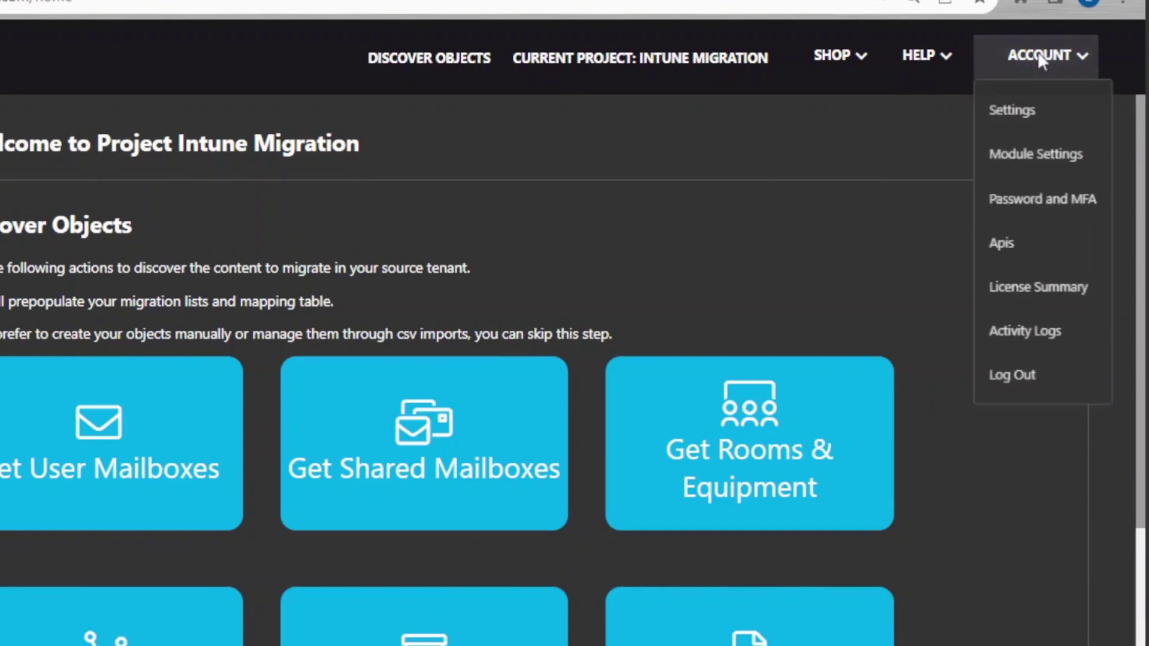
pyautogui.click(1046, 236)
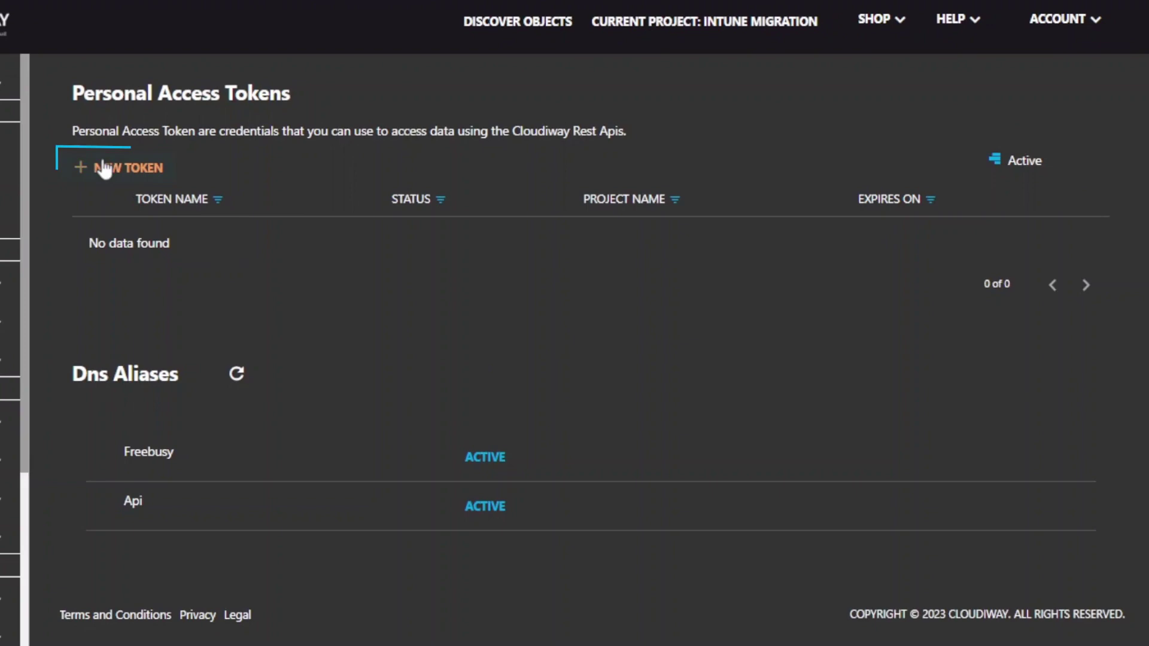
pyautogui.click(103, 165)
pyautogui.click(560, 78)
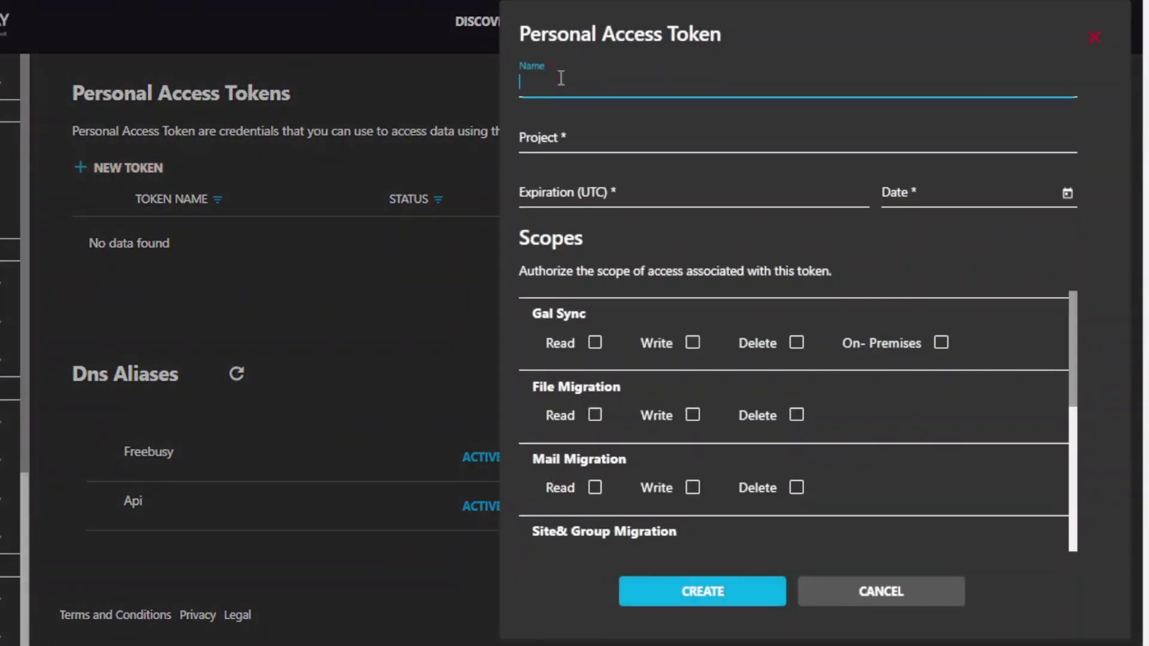
pyautogui.write('Laptop Migration')
# Step: Assign the token to Intune Migration with 120-day expiry and Agent Tenant Migration scope, then create it
pyautogui.click(596, 144)
pyautogui.click(569, 176)
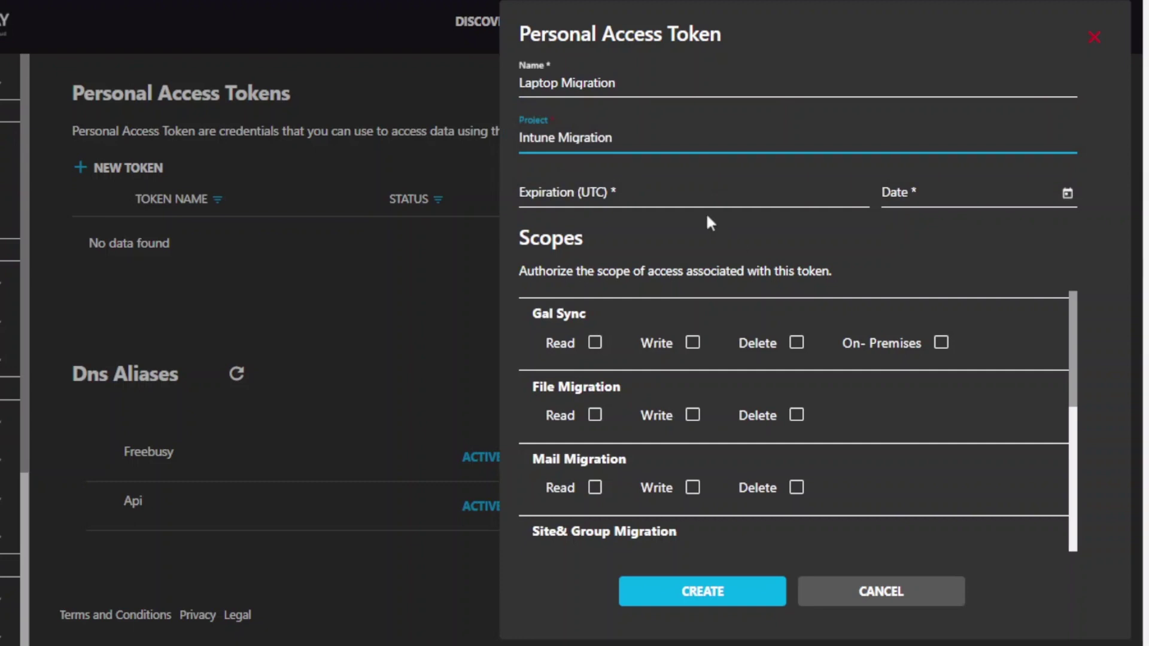
pyautogui.click(694, 191)
pyautogui.click(593, 311)
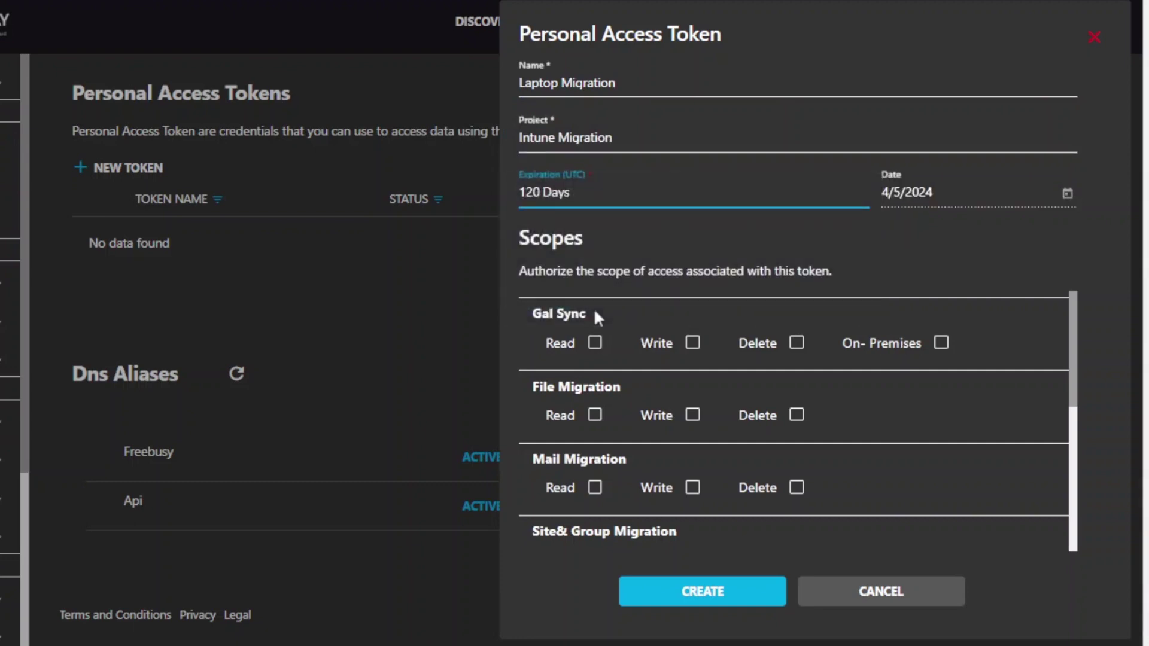
pyautogui.moveTo(1073, 353); pyautogui.dragTo(1082, 468)
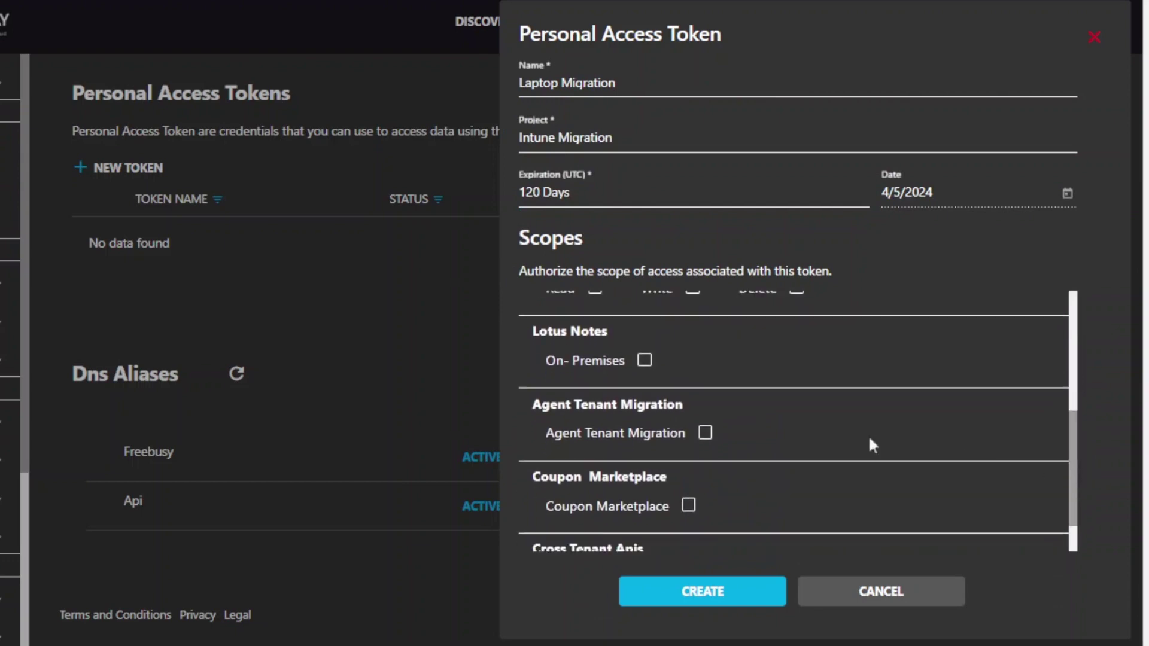
pyautogui.click(706, 434)
pyautogui.click(759, 593)
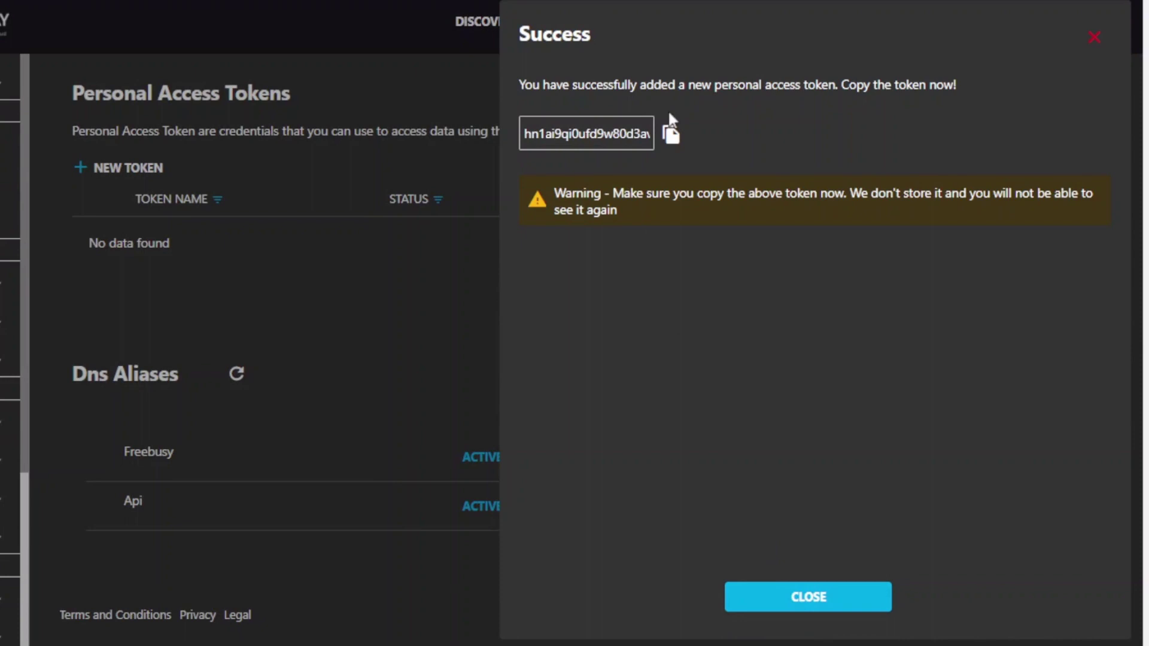
# Step: Dismiss the token confirmation and set the agent Global Settings token to Laptop_Migration, saving it
pyautogui.click(807, 600)
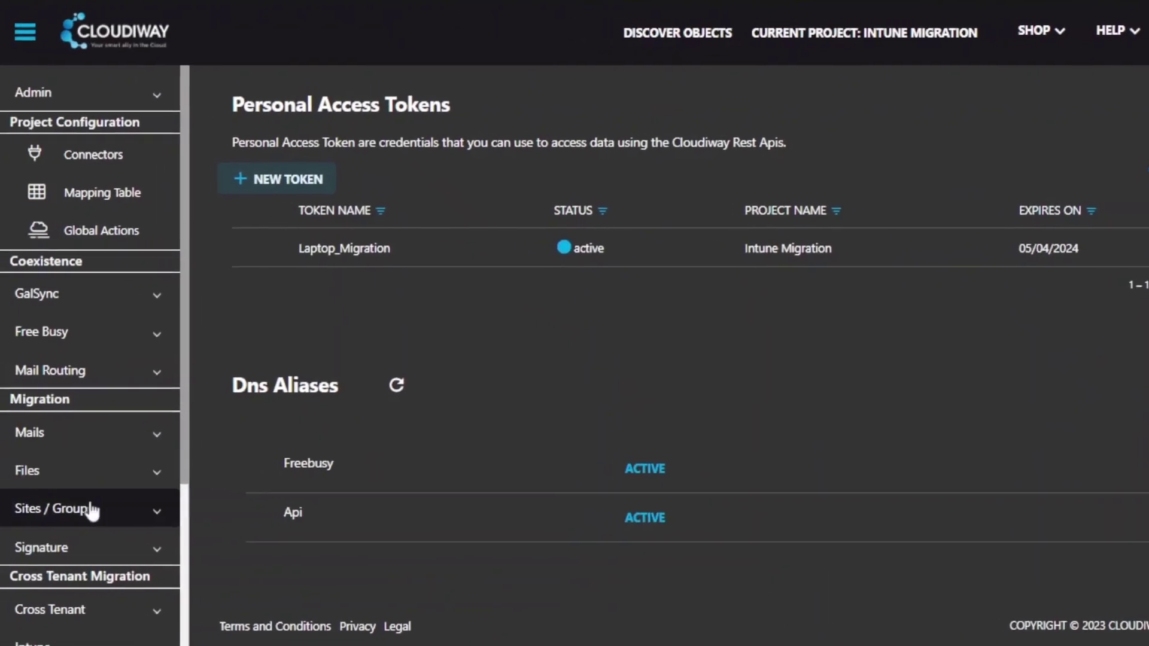
pyautogui.scroll(-3, 53, 477)
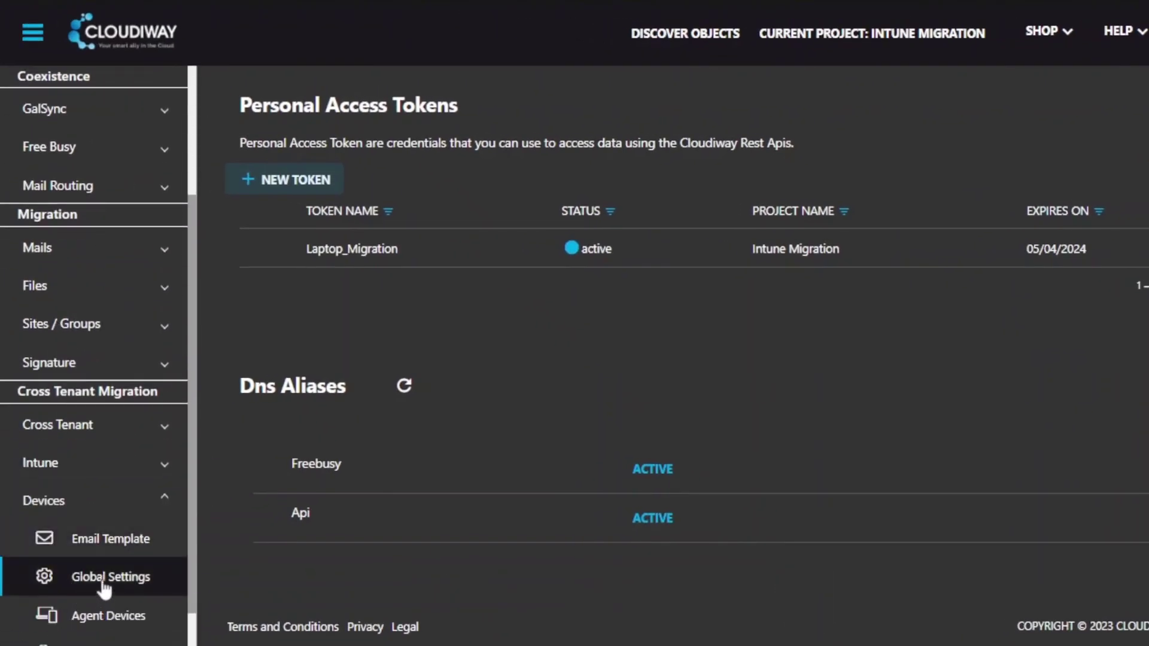
pyautogui.click(45, 583)
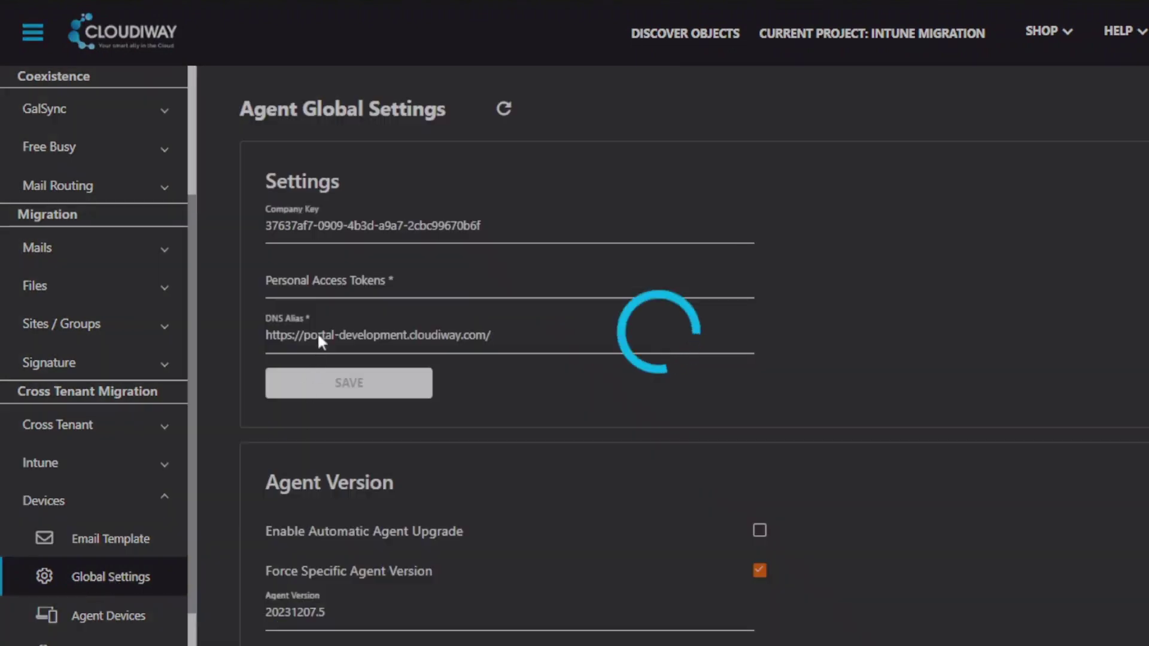
pyautogui.click(318, 292)
pyautogui.click(297, 316)
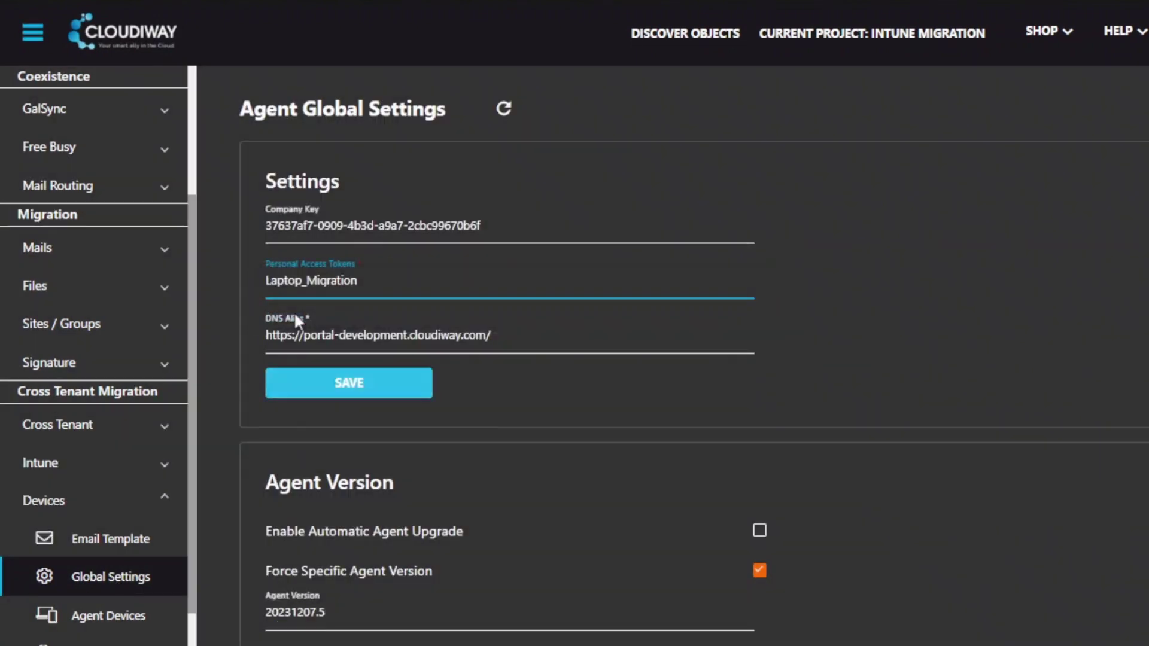
pyautogui.click(376, 388)
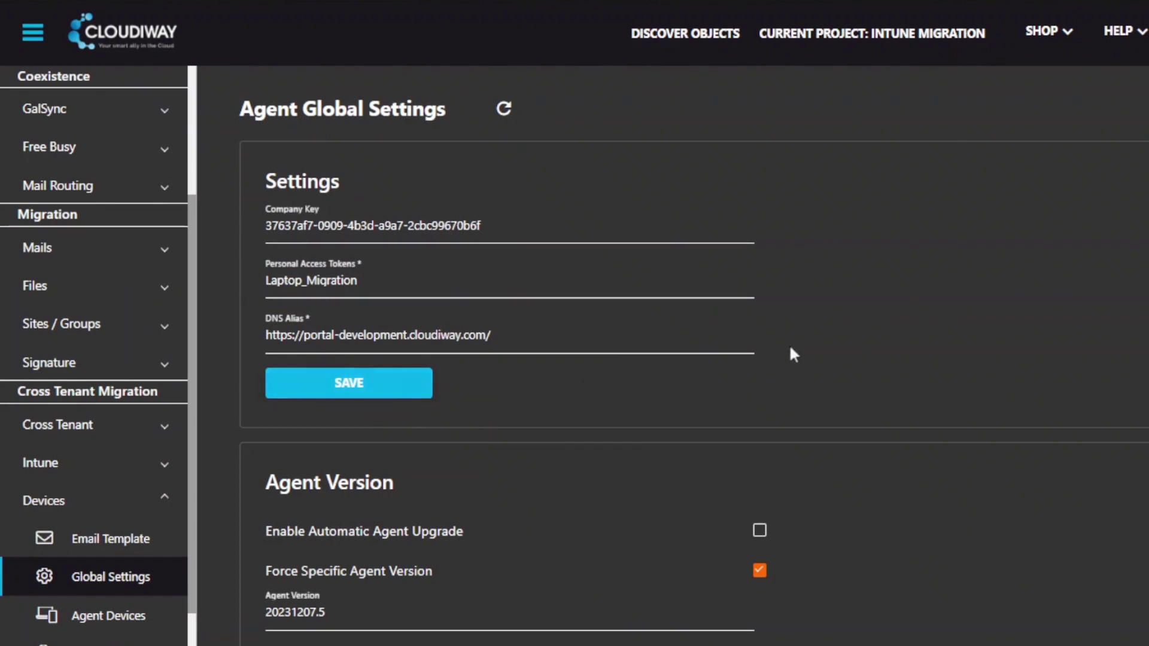
# Step: Enable migration of Office licenses, OneDrive sync agent, Outlook profile, Azure AD registration, plus agent self-uninstall; save
pyautogui.scroll(-3, 912, 289)
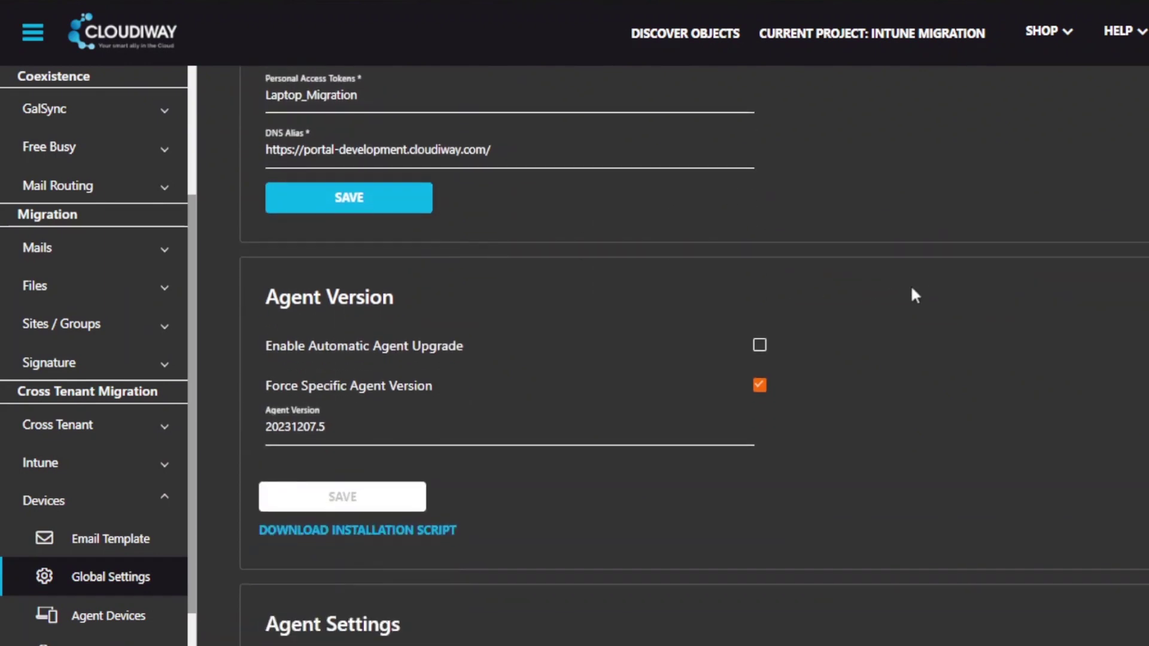
pyautogui.scroll(-2, 912, 290)
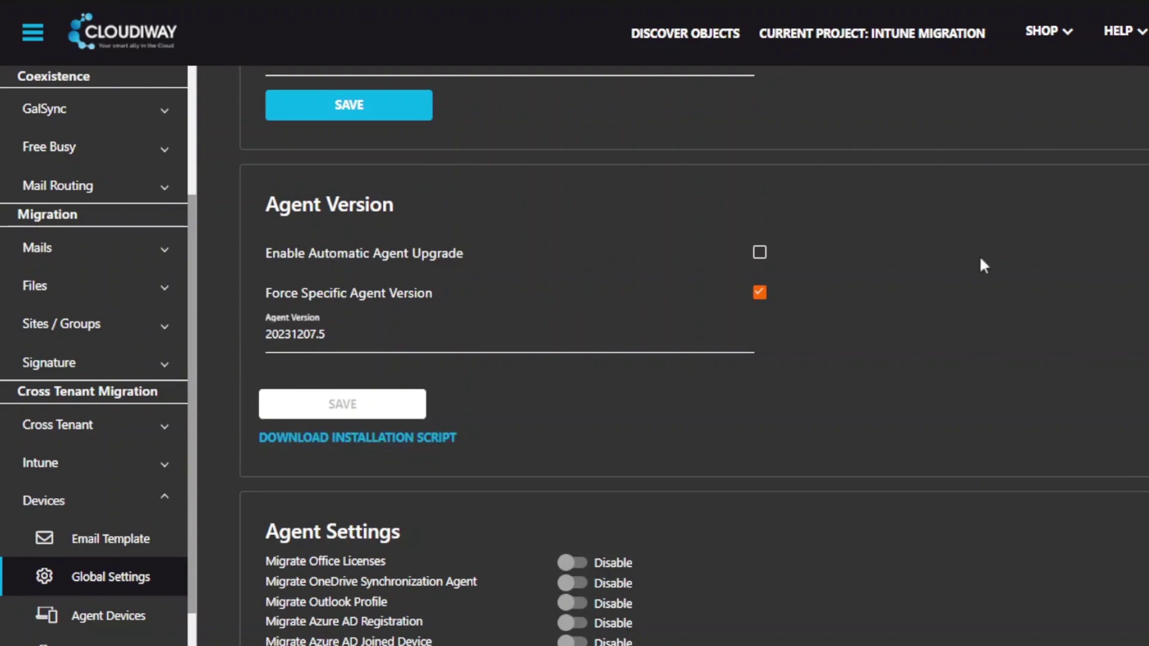
pyautogui.scroll(-2, 980, 259)
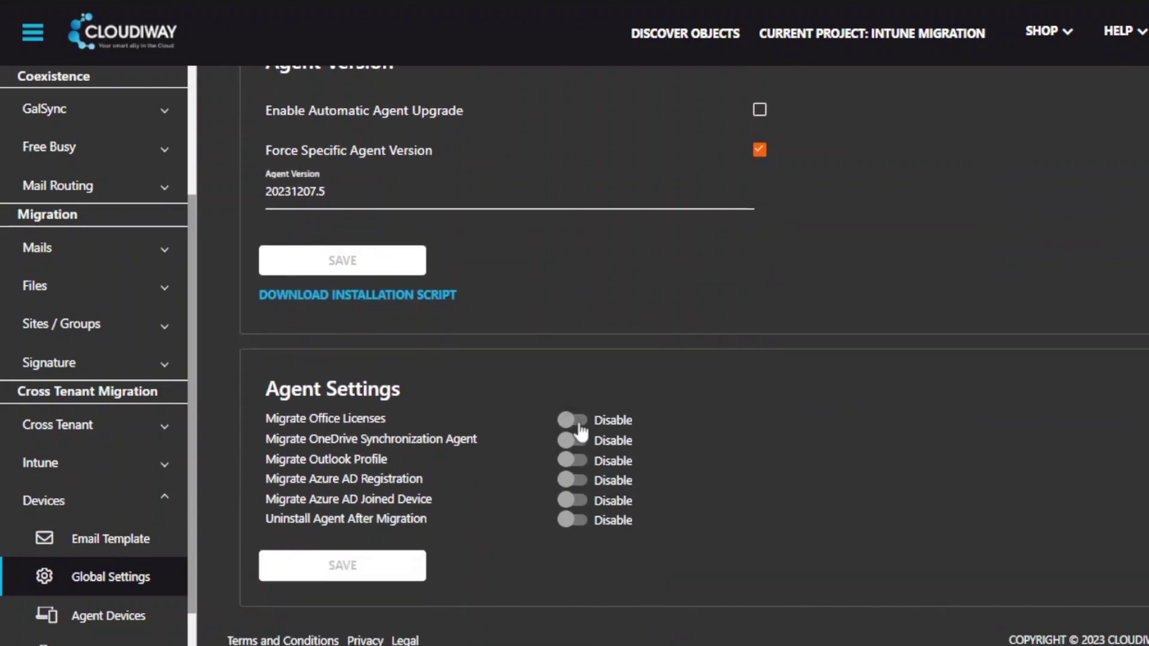
pyautogui.click(577, 421)
pyautogui.click(577, 440)
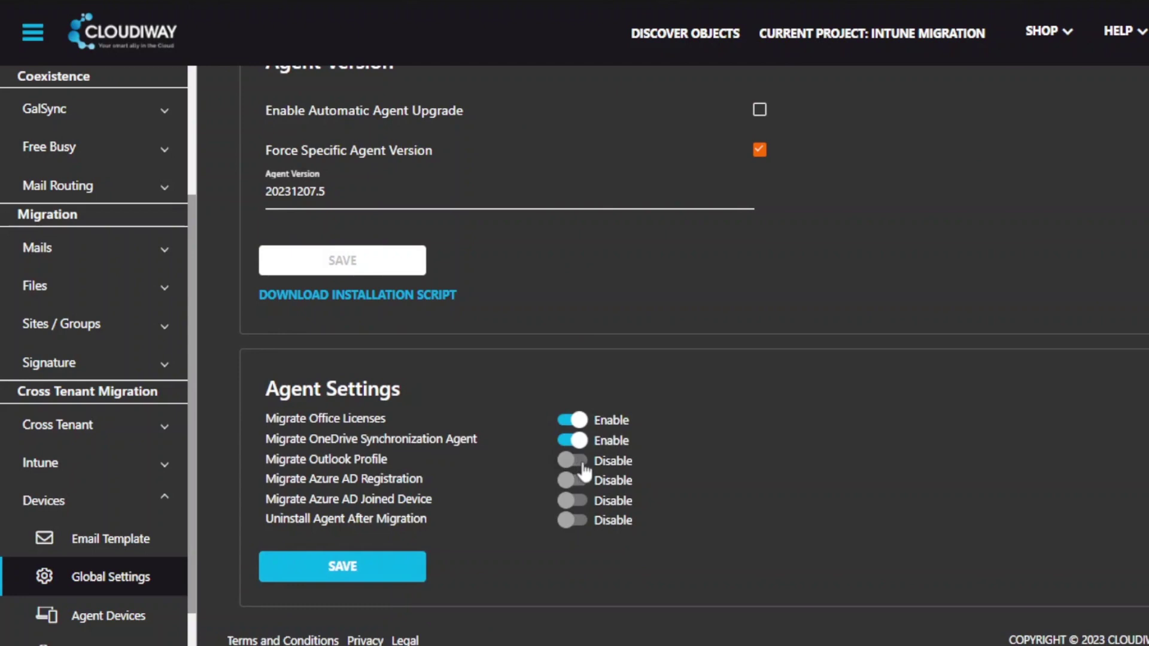
pyautogui.click(581, 462)
pyautogui.click(581, 481)
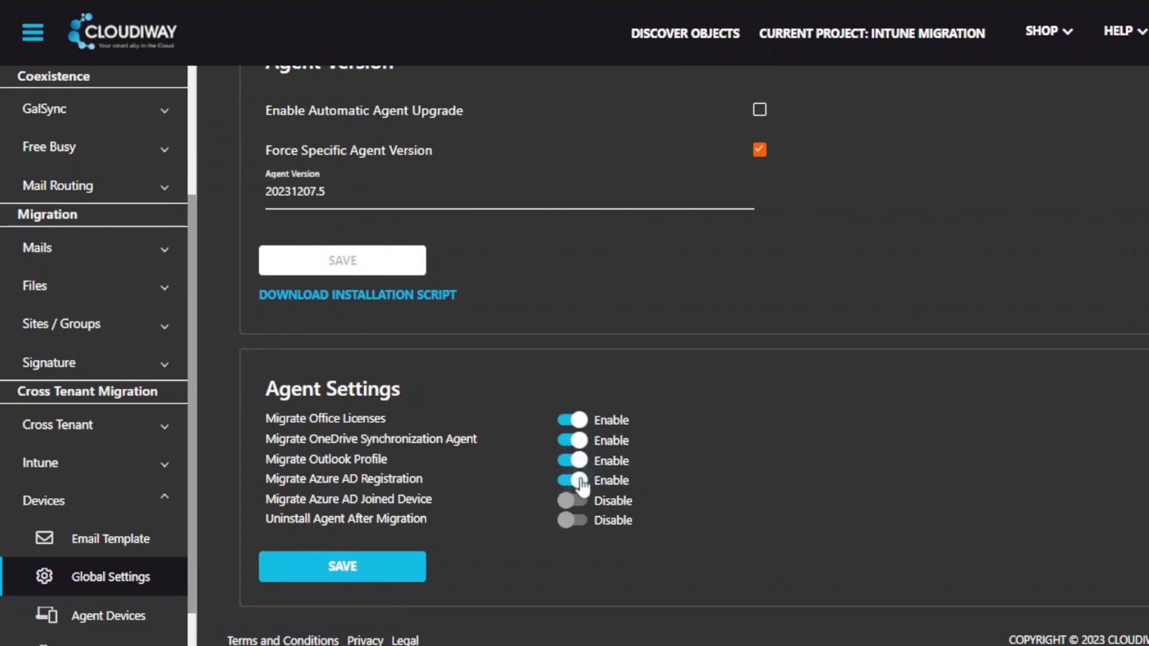
pyautogui.click(582, 525)
pyautogui.click(315, 569)
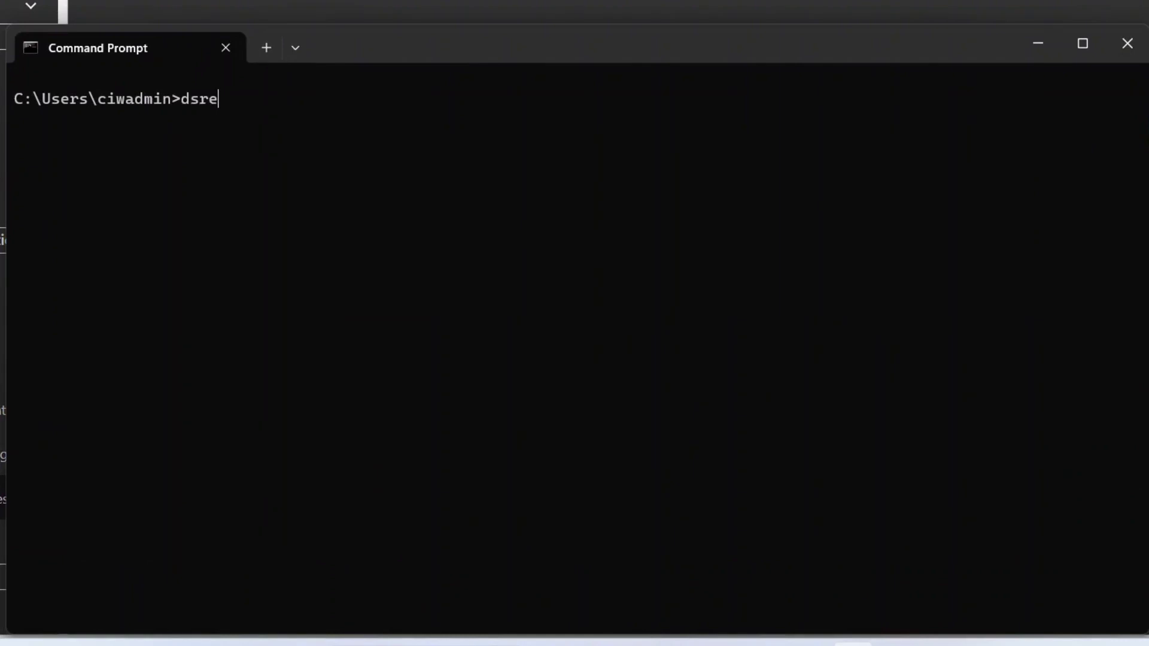
# Step: Run dsregcmd /status and highlight the WorkplaceJoined : YES and WorkplaceTenantName lines
pyautogui.write('d /status')
pyautogui.press('Return')
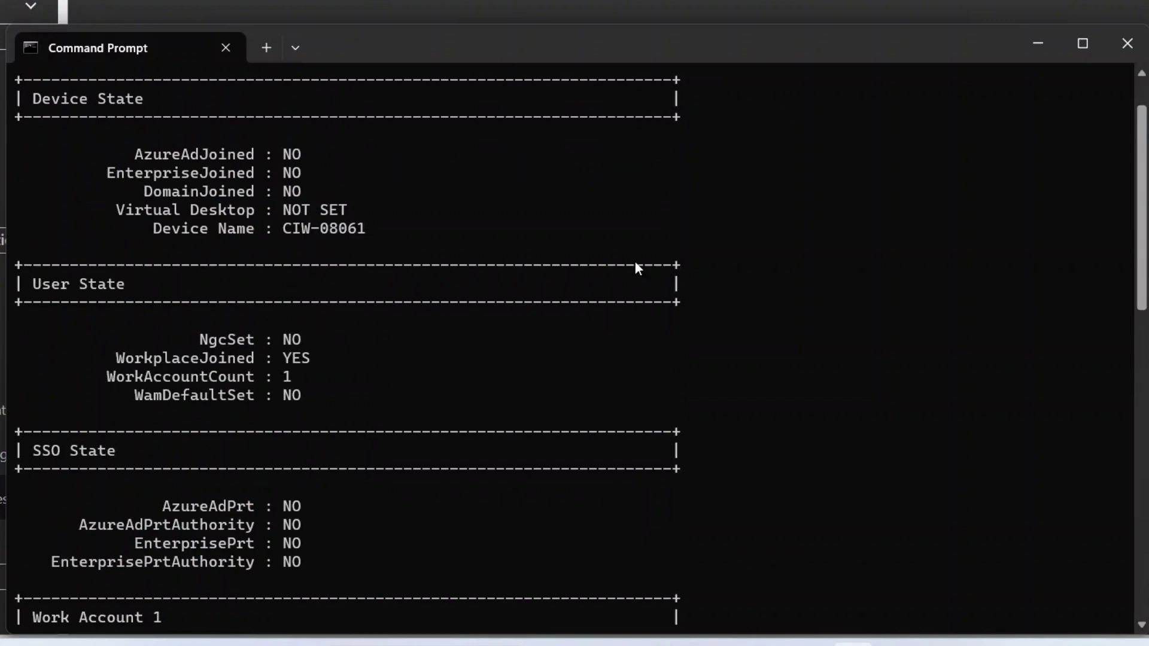
pyautogui.moveTo(100, 353); pyautogui.dragTo(365, 360)
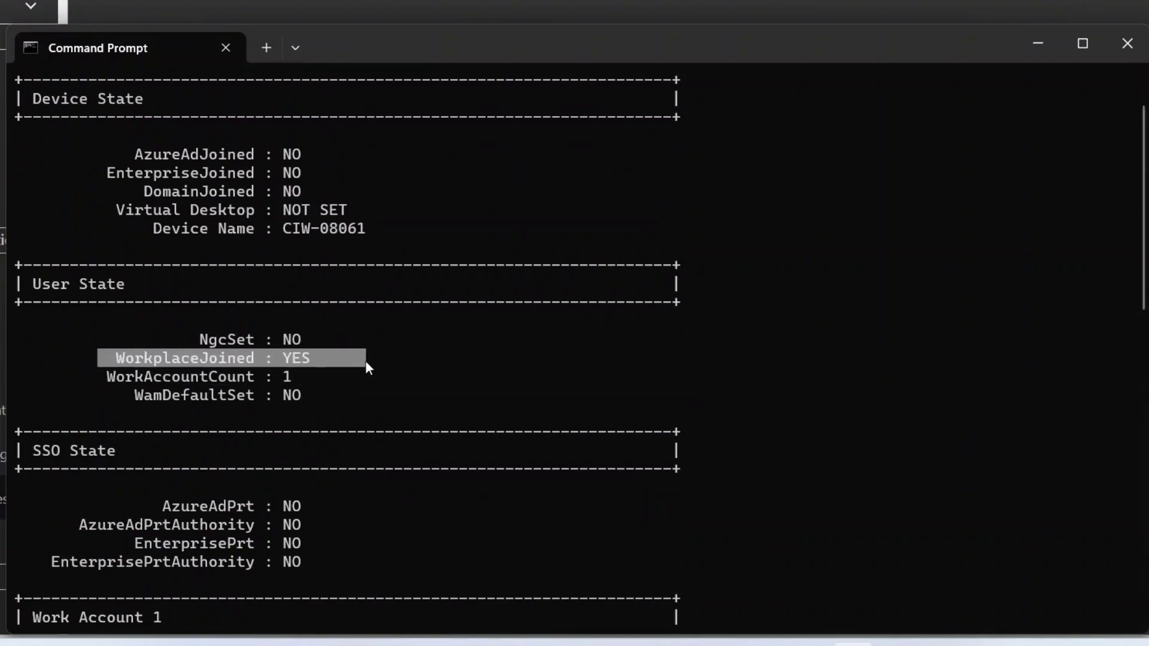
pyautogui.scroll(-7, 365, 360)
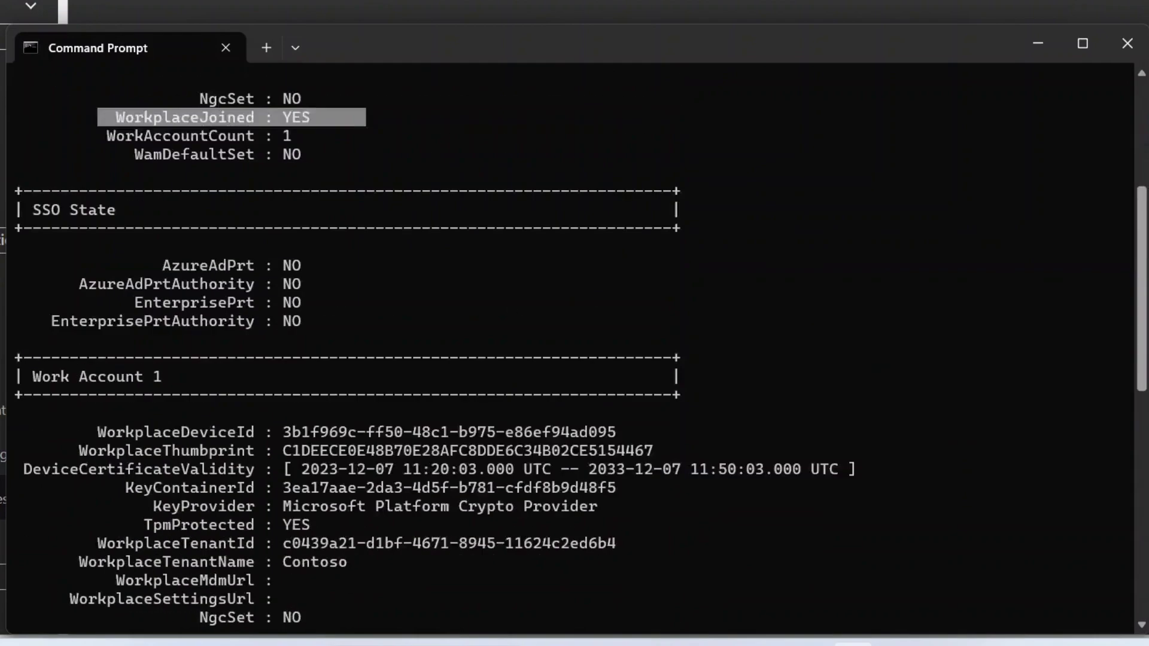
pyautogui.scroll(-1, 574, 350)
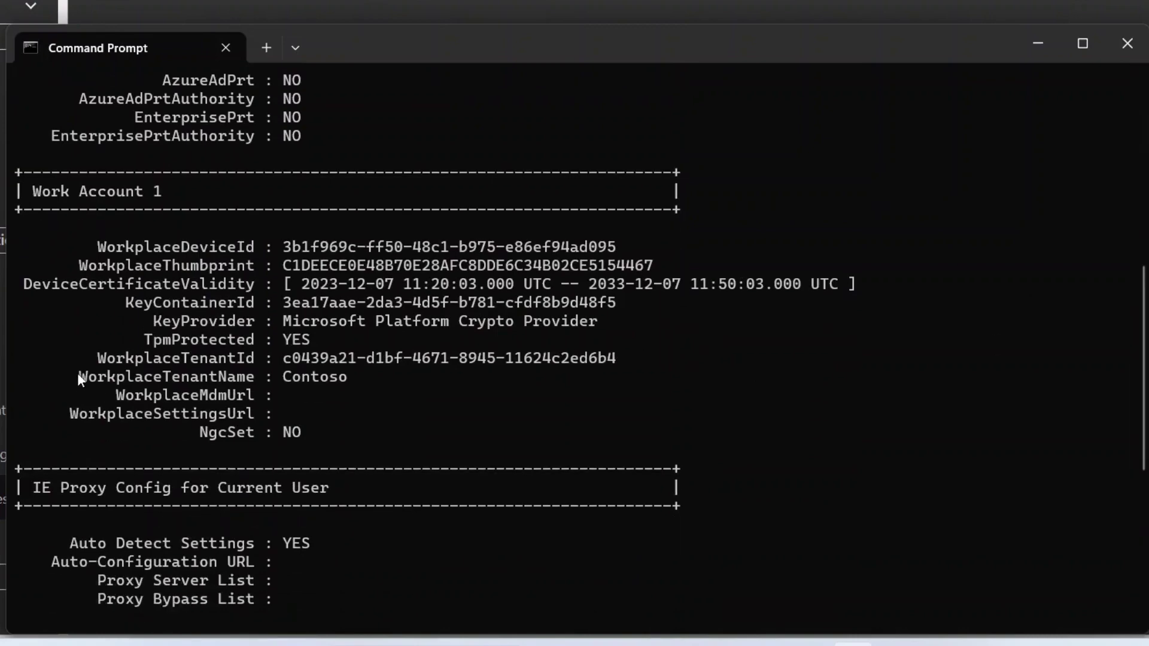
pyautogui.moveTo(77, 374); pyautogui.dragTo(281, 386)
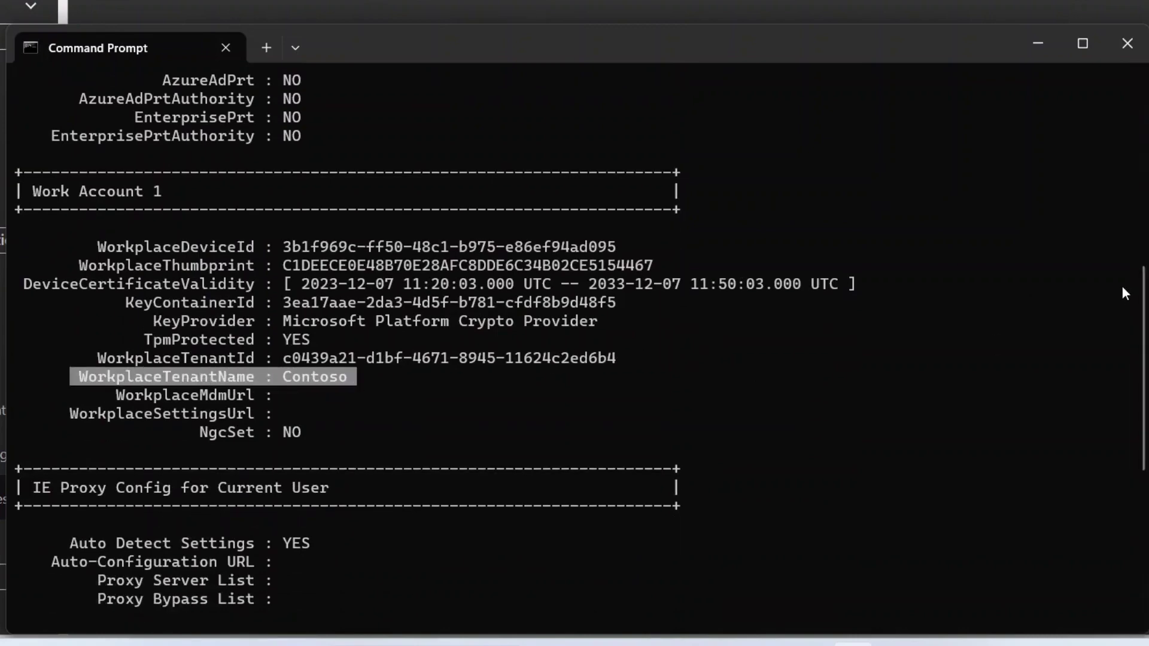
pyautogui.scroll(-7, 1017, 443)
# Step: Rerun dsregcmd /listaccounts and highlight the listed work account's user name
pyautogui.press('Up')
pyautogui.press('Up')
pyautogui.press('Up')
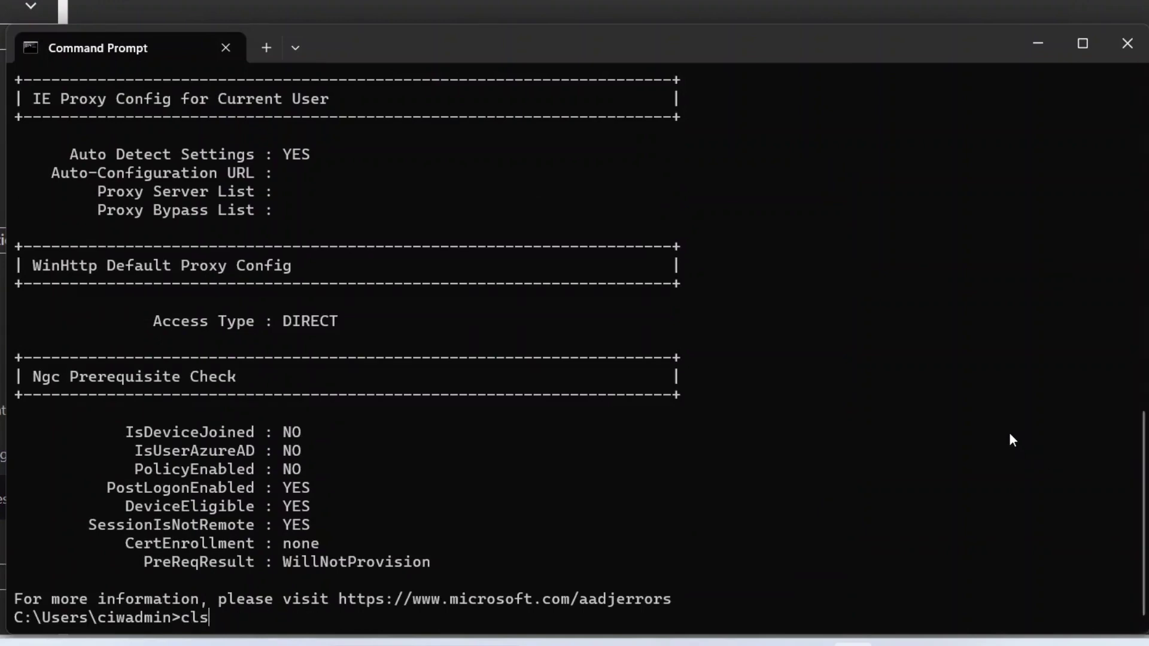
pyautogui.press('Return')
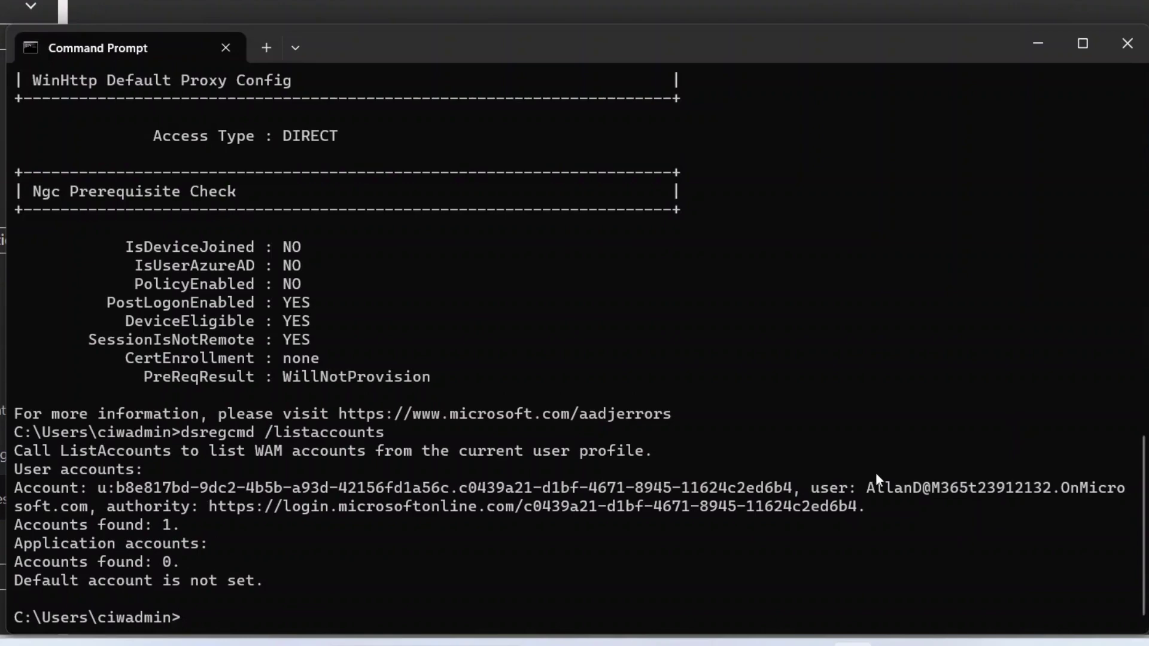
pyautogui.moveTo(814, 487); pyautogui.dragTo(1124, 490)
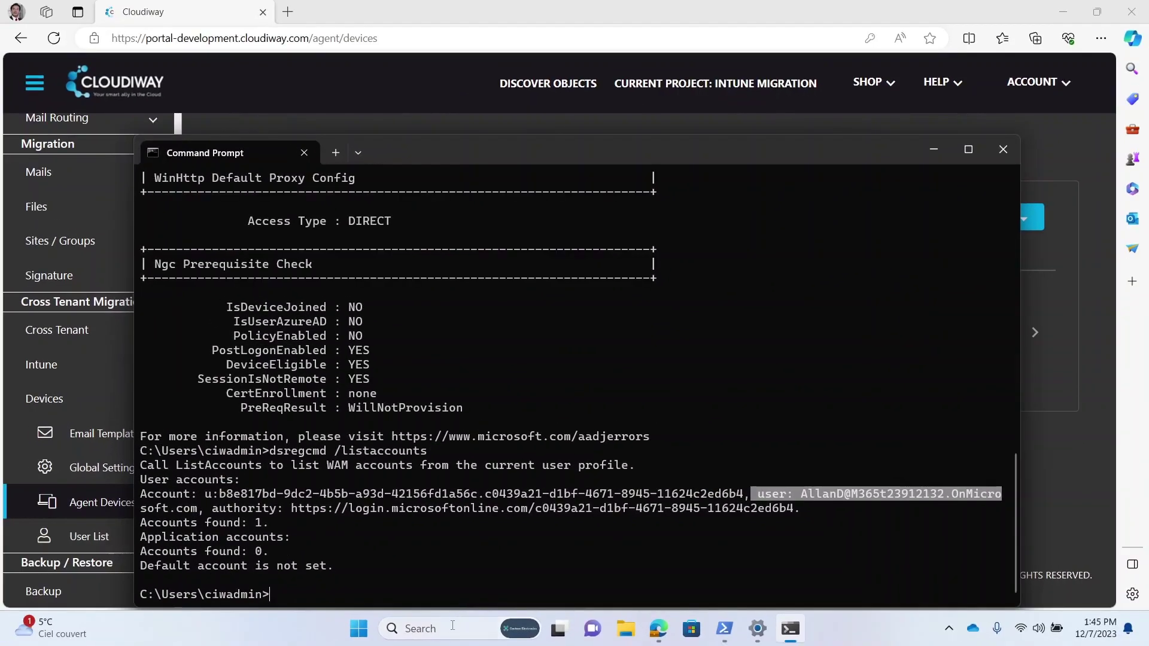
pyautogui.click(419, 628)
pyautogui.click(464, 201)
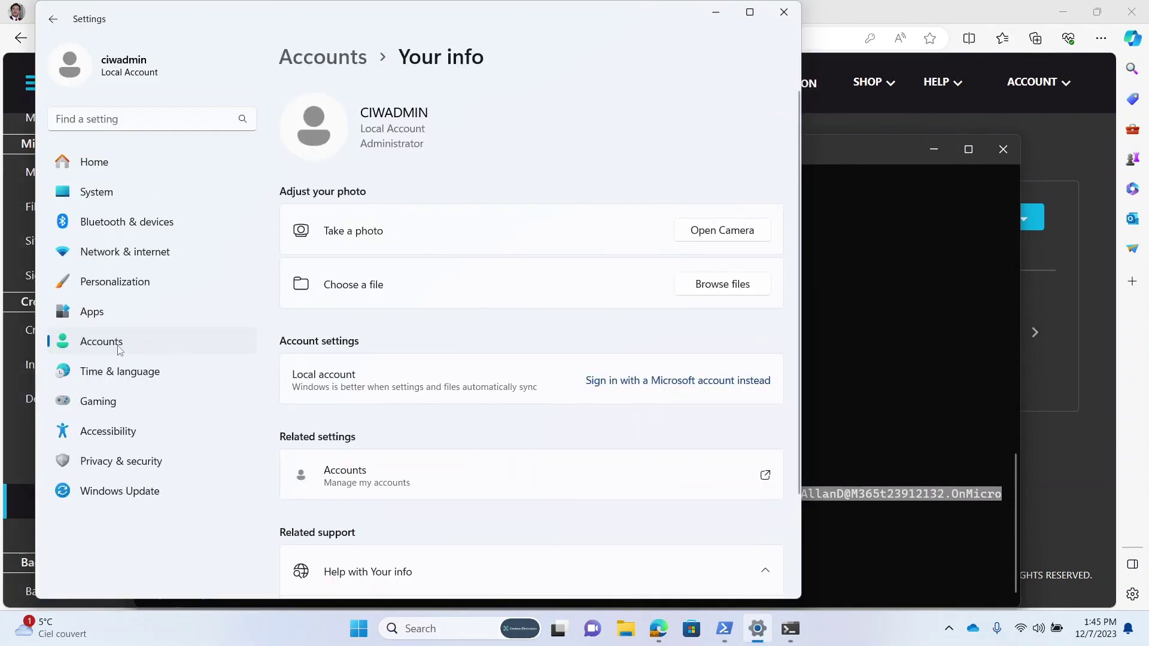
pyautogui.click(115, 341)
pyautogui.moveTo(797, 197); pyautogui.dragTo(792, 466)
pyautogui.click(497, 218)
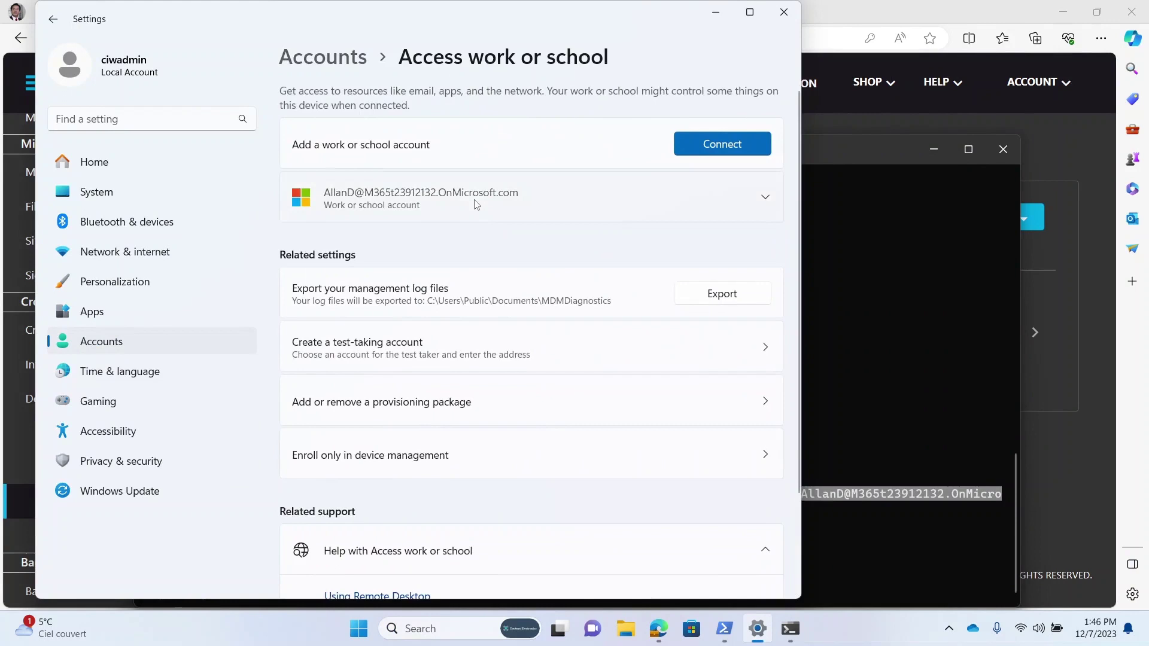
pyautogui.click(375, 195)
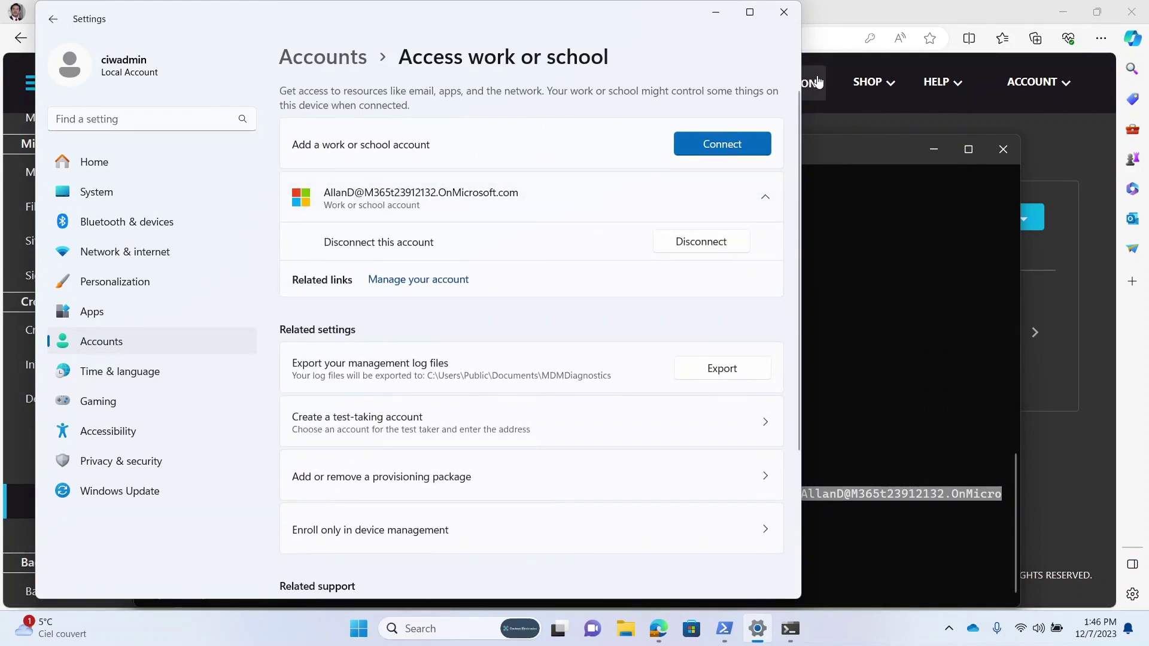
pyautogui.click(786, 13)
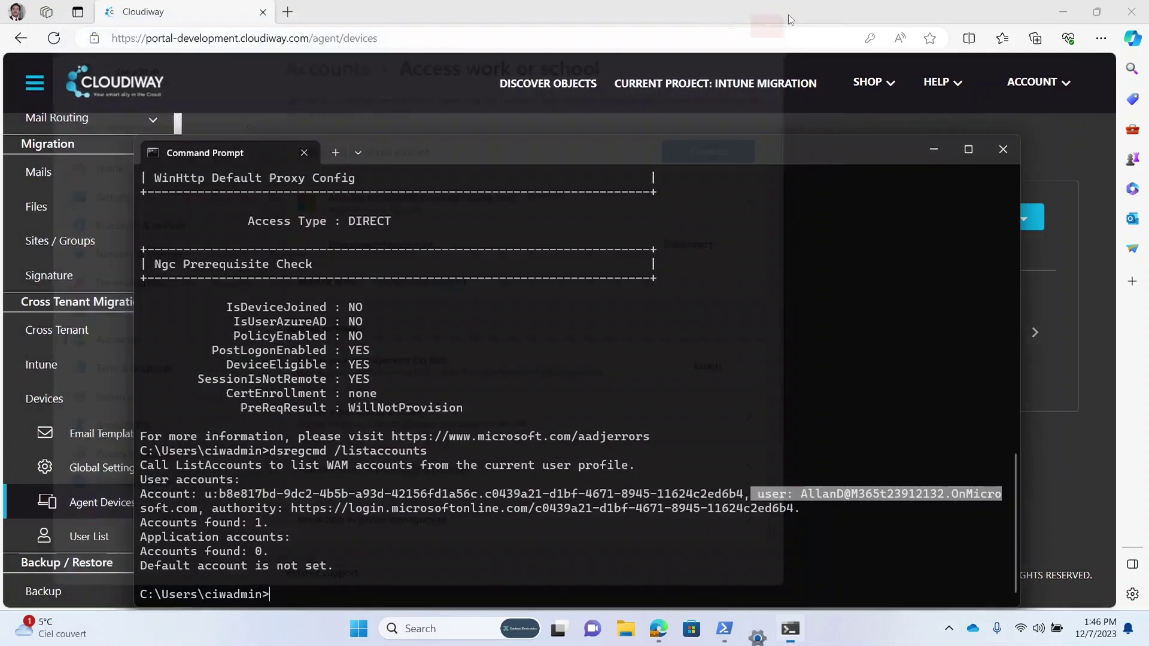
# Step: Close Command Prompt, open Dfdsf in Word, and check the signed-in account and OneDrive sync status
pyautogui.hotkey('alt', 'F4')
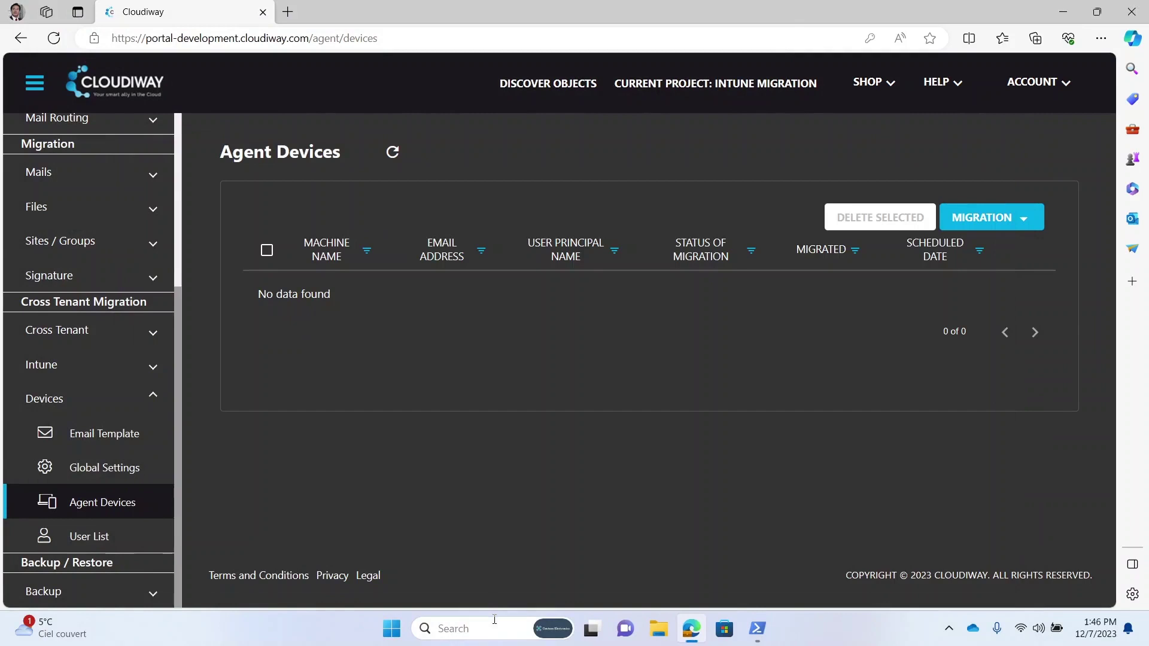
pyautogui.click(495, 620)
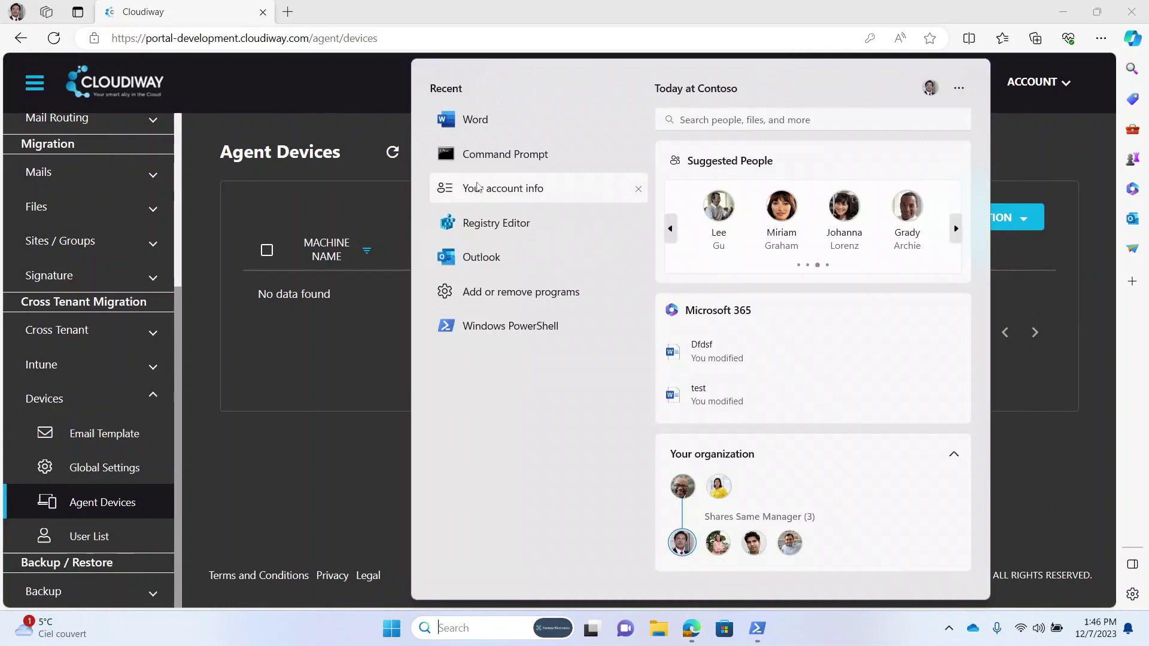
pyautogui.click(463, 122)
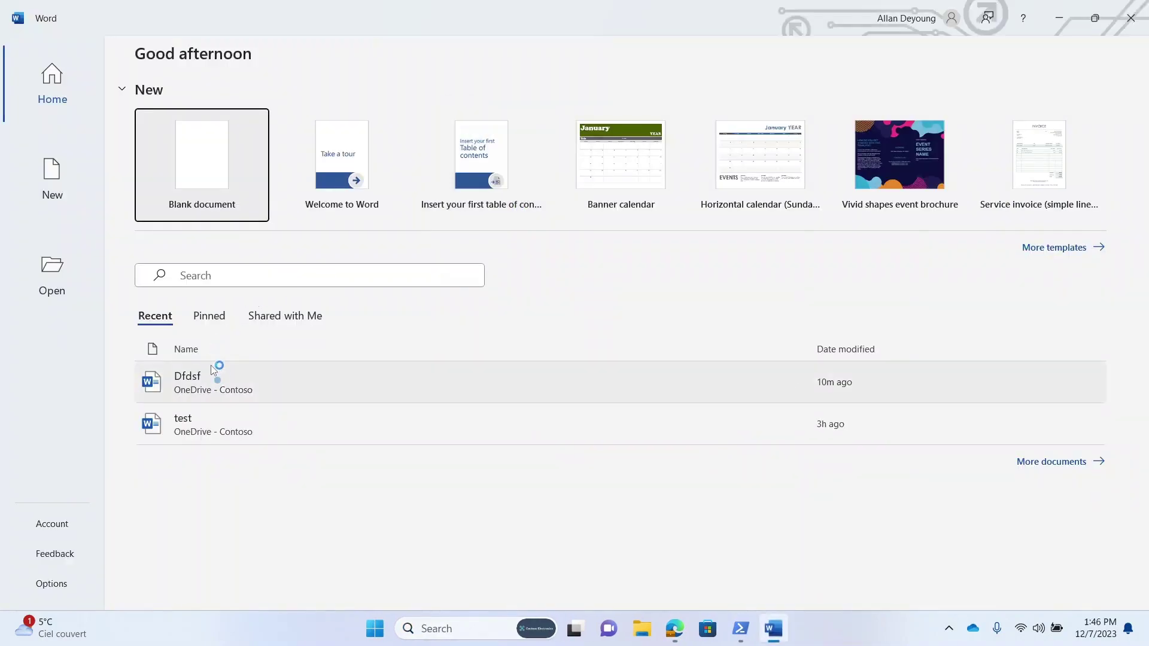
pyautogui.click(216, 378)
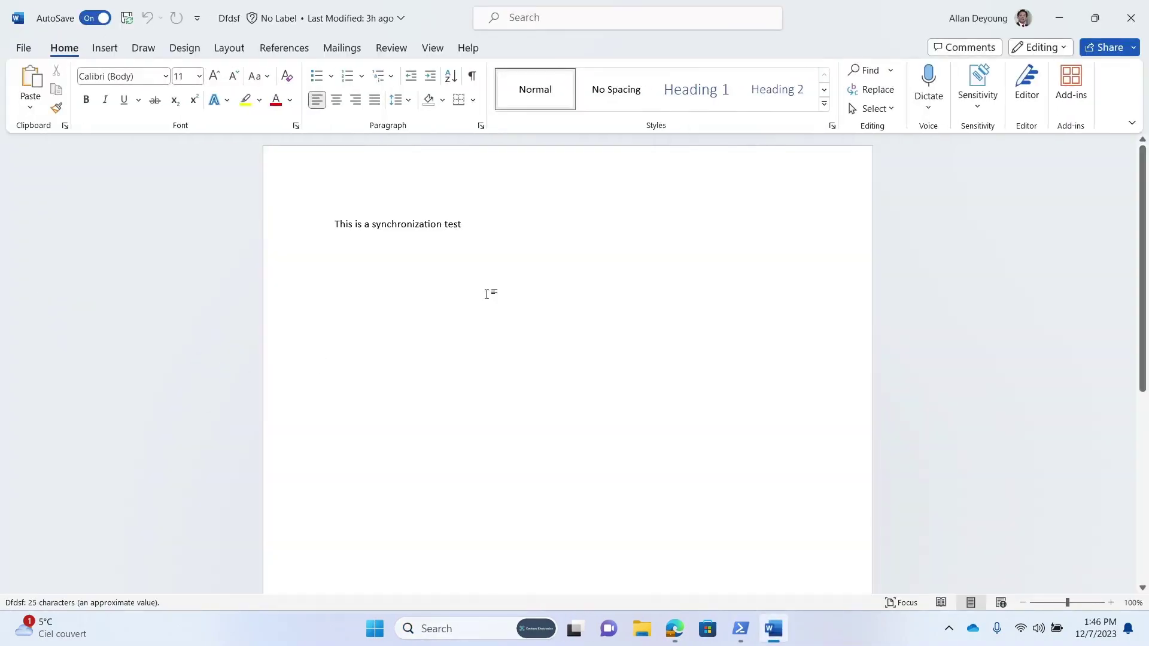
pyautogui.click(959, 24)
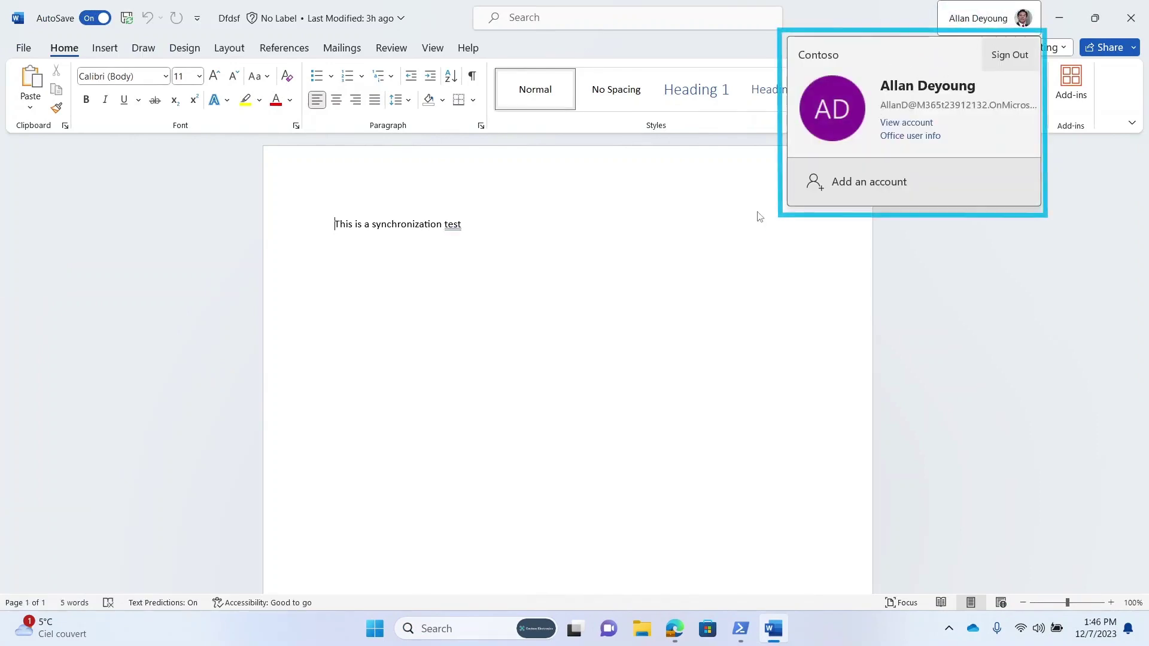
pyautogui.click(973, 628)
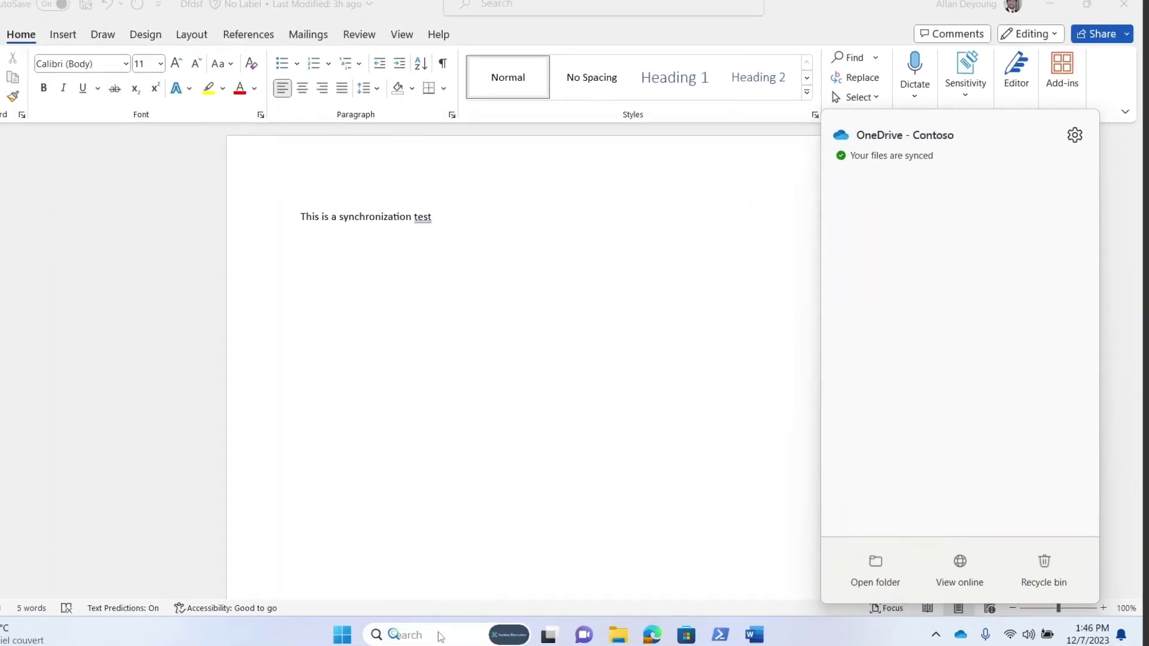
# Step: Launch Outlook to check the source mailbox, then close Outlook and Word
pyautogui.click(469, 628)
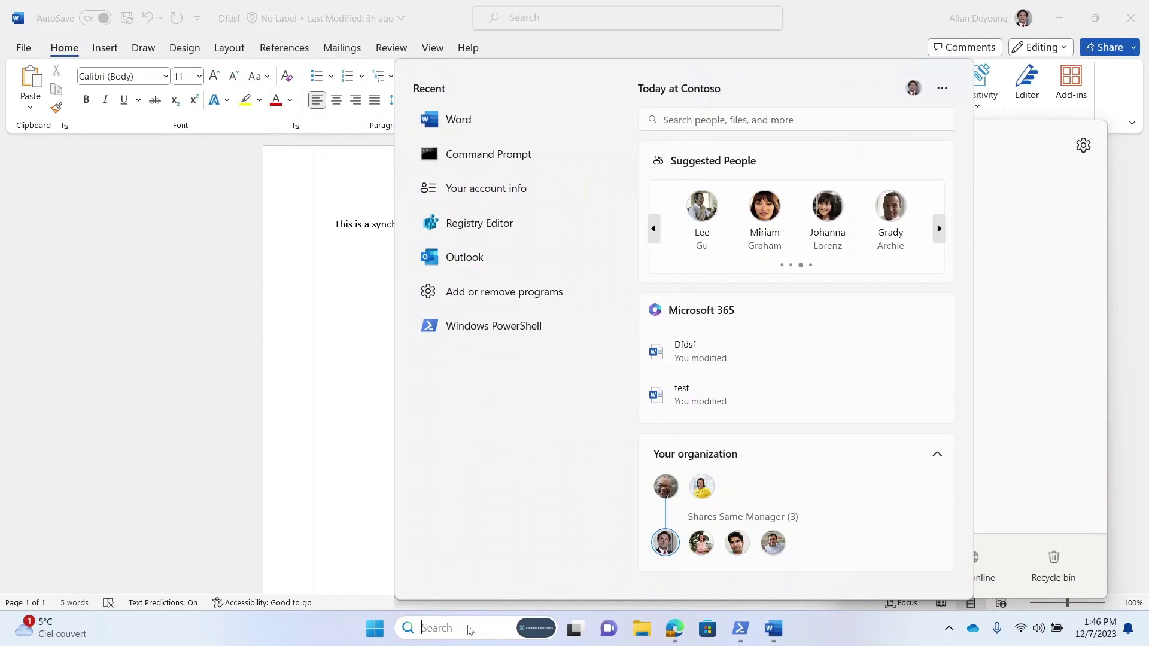
pyautogui.click(464, 255)
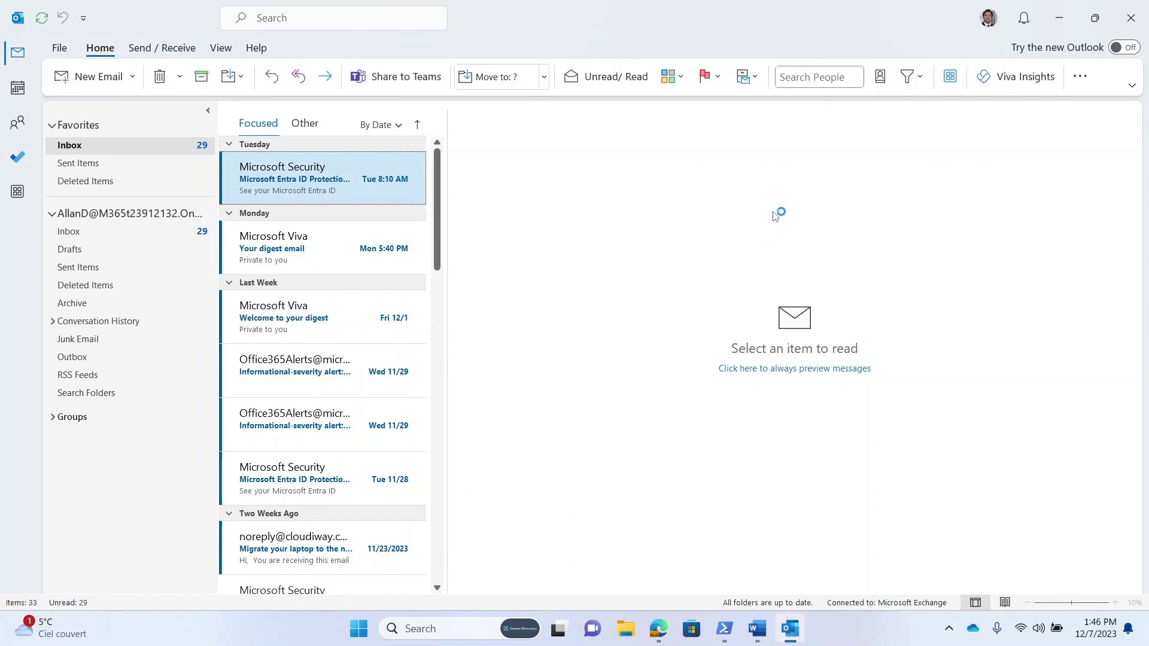
pyautogui.click(1125, 20)
pyautogui.click(1123, 20)
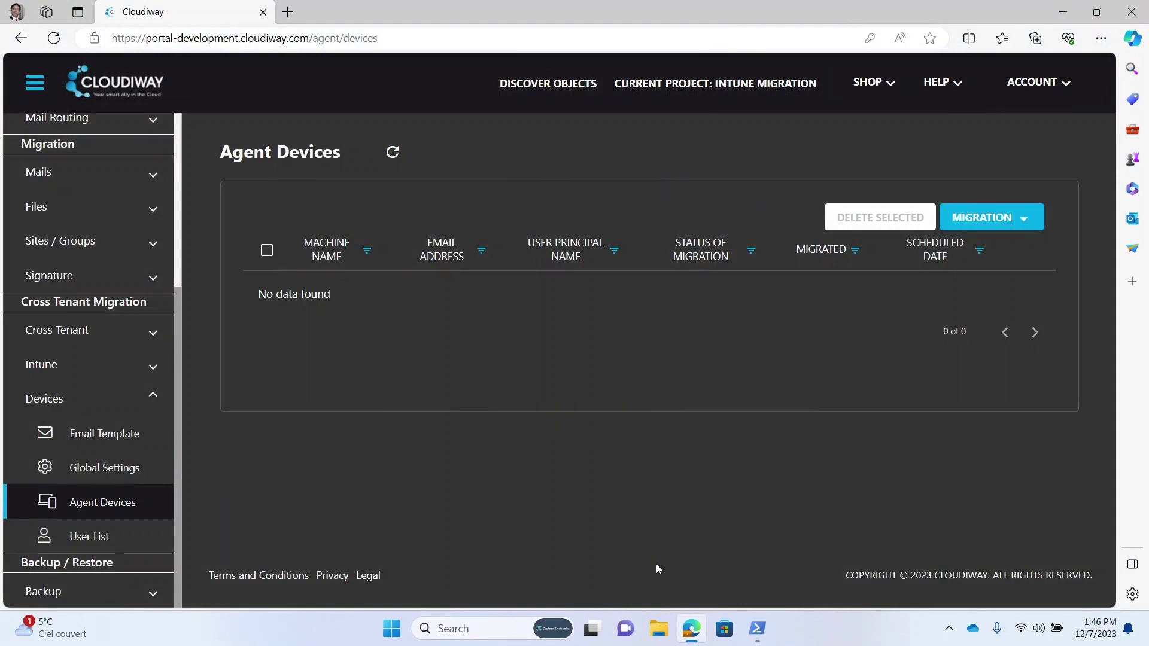
# Step: Search for 'power' and start Windows PowerShell as administrator
pyautogui.click(497, 628)
pyautogui.write('poz')
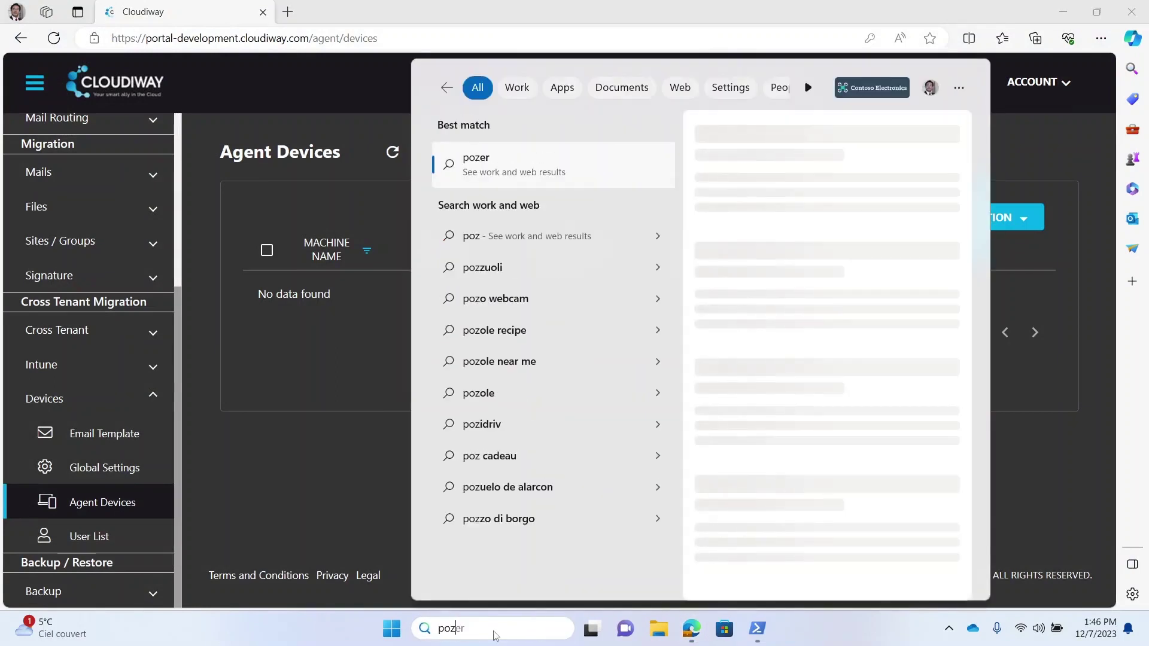
pyautogui.press('BackSpace')
pyautogui.write('wer')
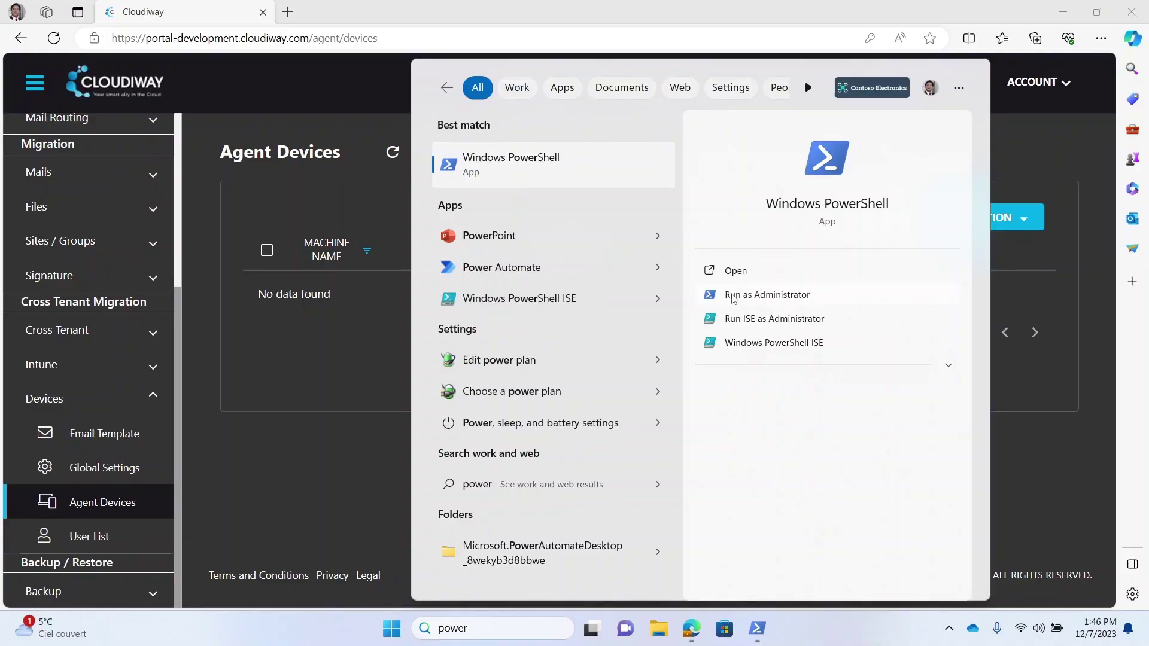
pyautogui.click(734, 296)
# Step: In C:\temp, print LocalAgentInstaller.ps1 and copy the agent download URL from it
pyautogui.write('cd \\temp')
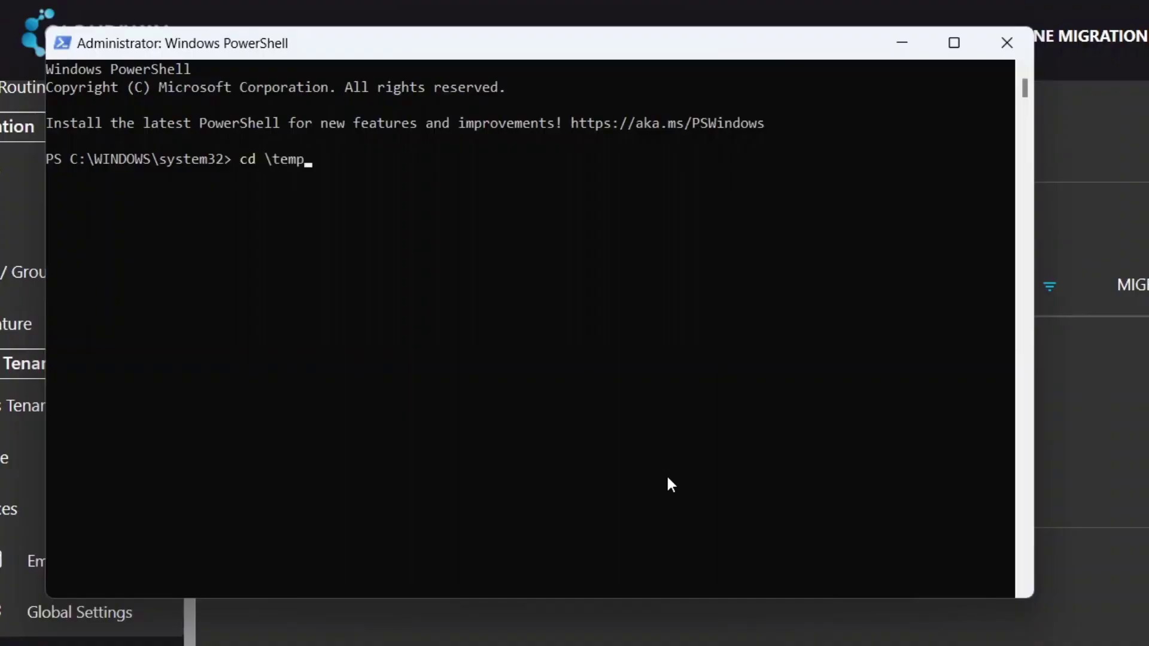
pyautogui.press('Return')
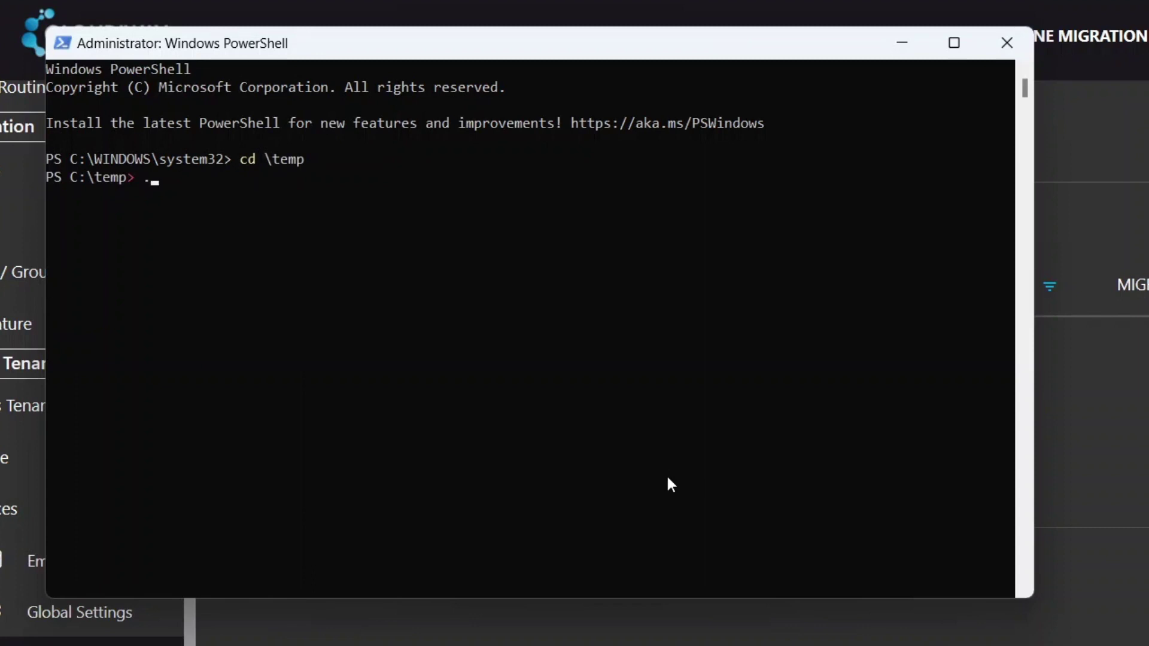
pyautogui.write('type loc')
pyautogui.press('Tab')
pyautogui.press('Return')
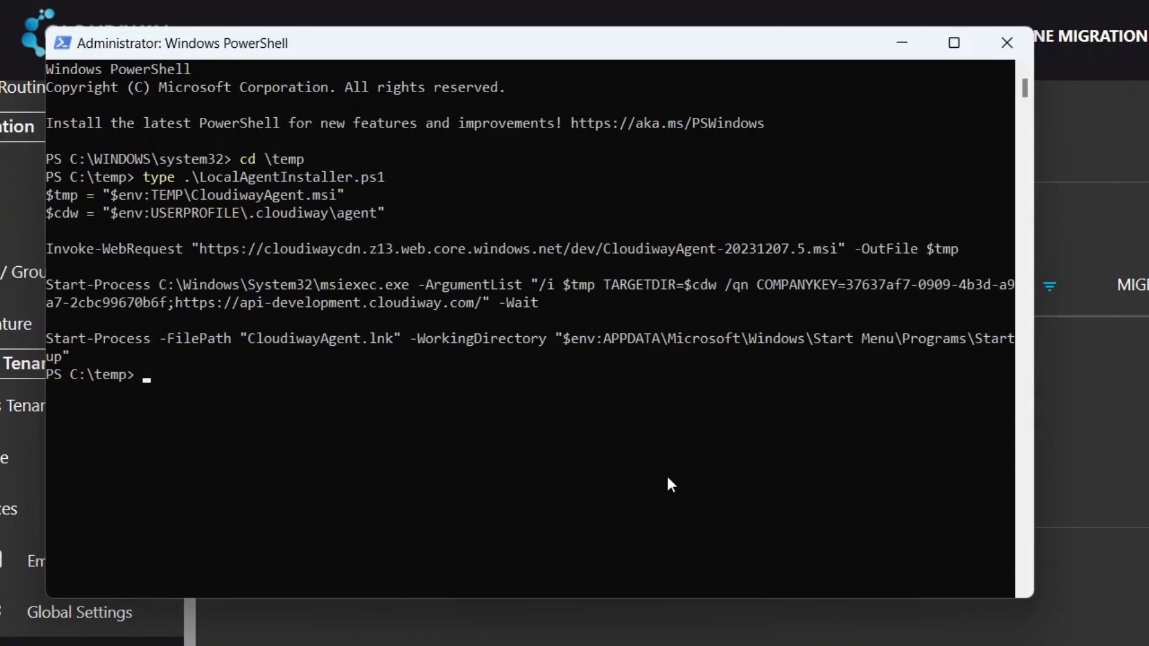
pyautogui.moveTo(48, 283); pyautogui.dragTo(354, 289)
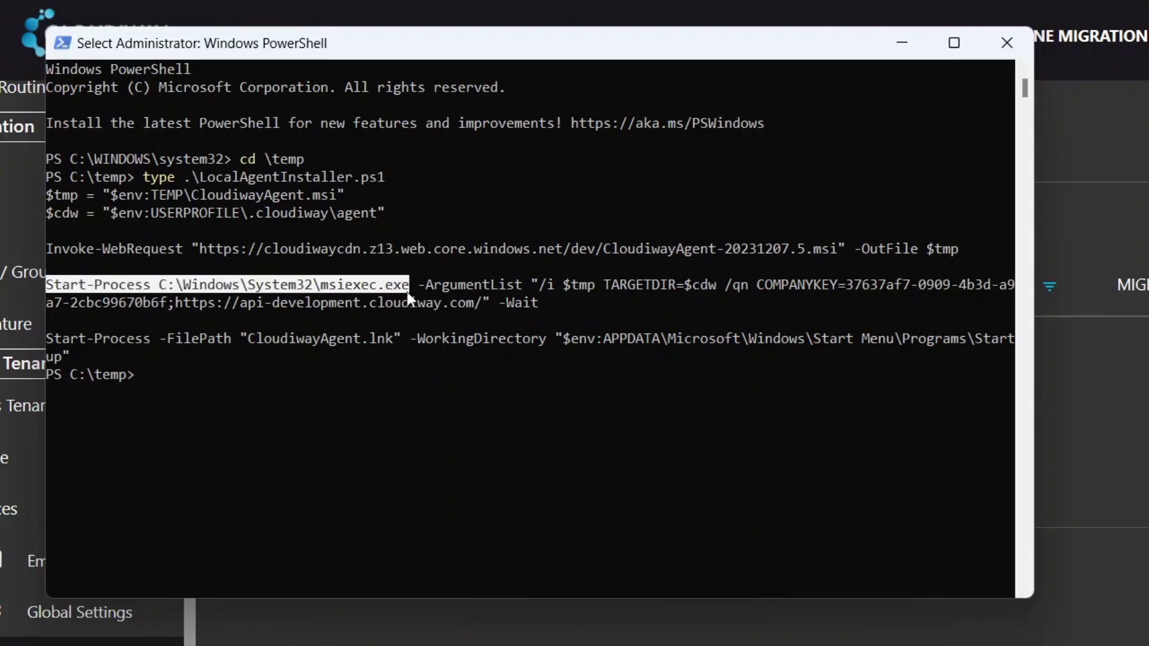
pyautogui.moveTo(200, 245); pyautogui.dragTo(845, 252)
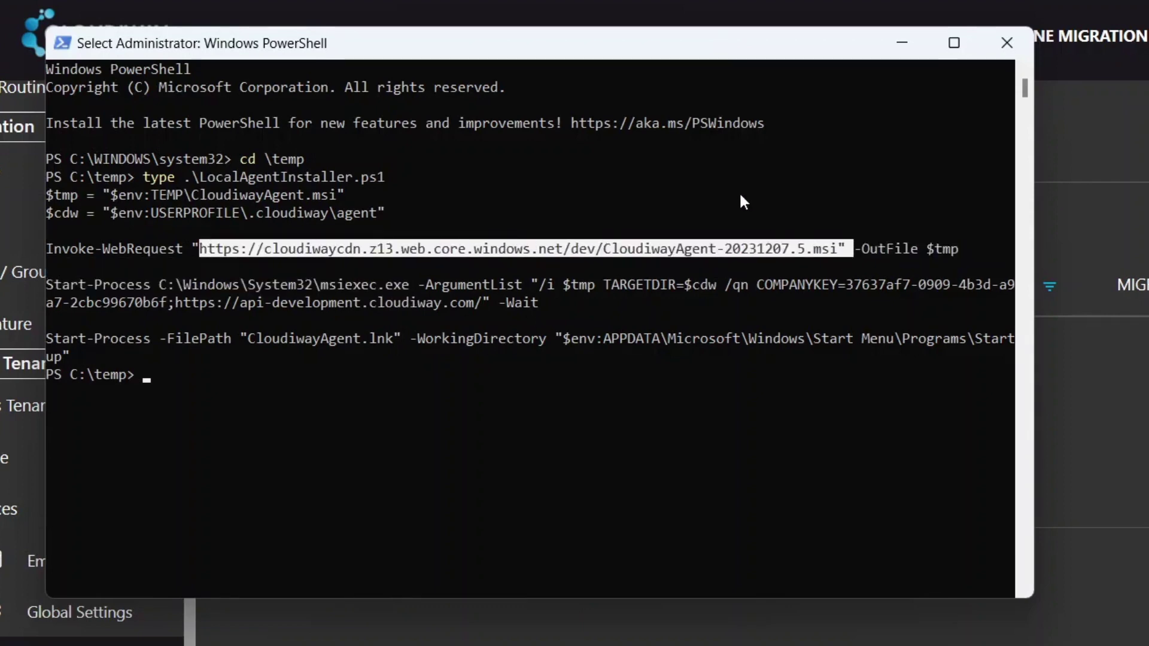
pyautogui.hotkey('ctrl', 'c')
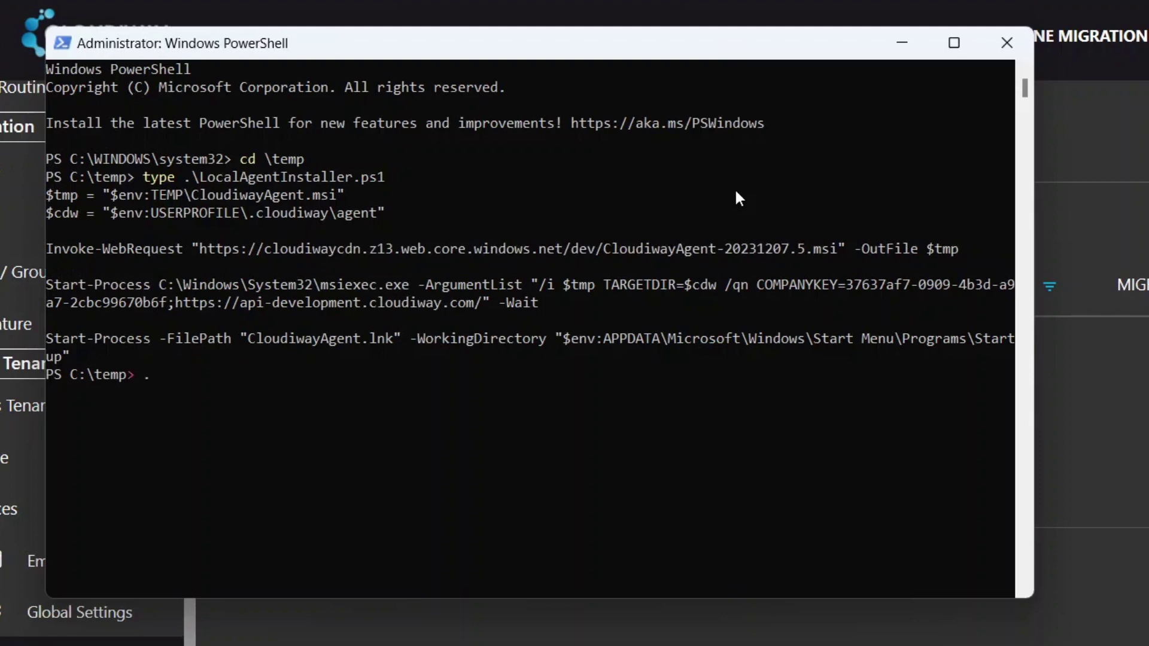
# Step: Run .\LocalAgentInstaller.ps1, answering R to allow it once
pyautogui.write('\\Lo')
pyautogui.press('Tab')
pyautogui.press('Return')
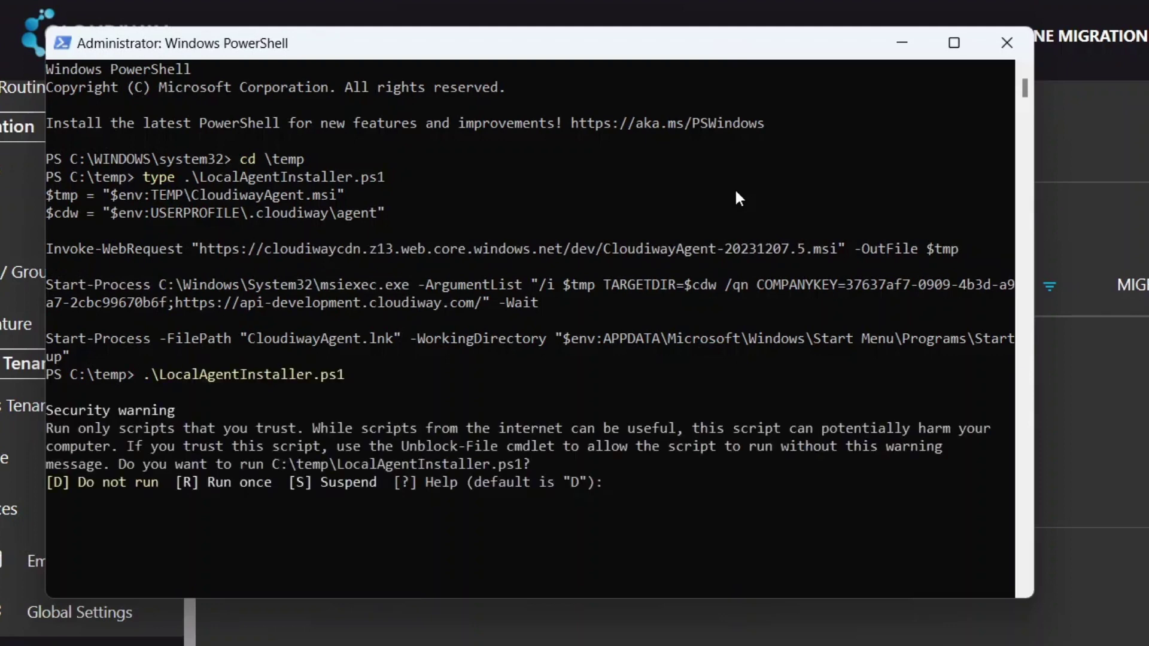
pyautogui.write('r')
pyautogui.press('Return')
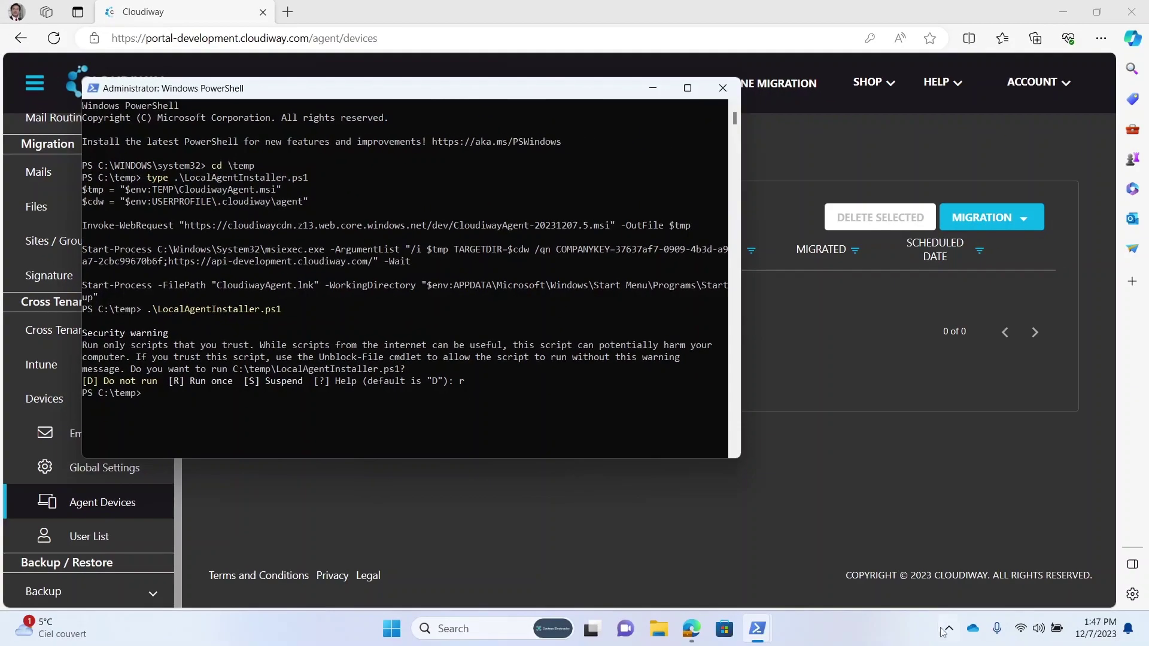
# Step: Check the Cloudiway agent from the tray, refresh Agent Devices to see CIW-08061, then open User List
pyautogui.click(948, 628)
pyautogui.click(889, 553)
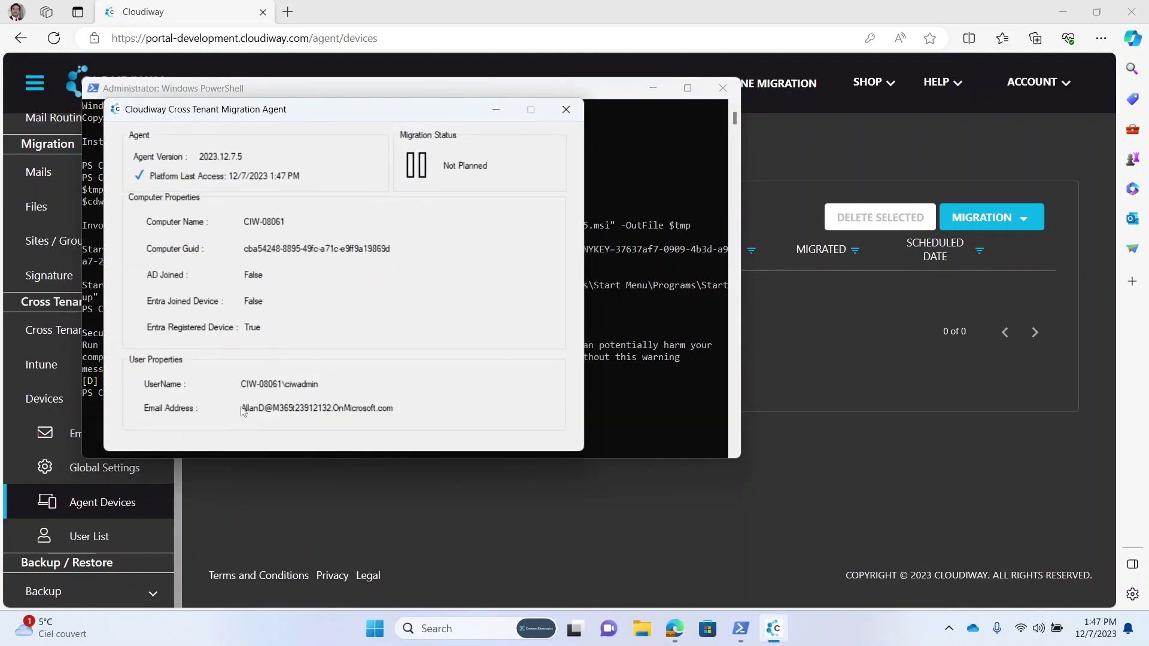
pyautogui.click(436, 516)
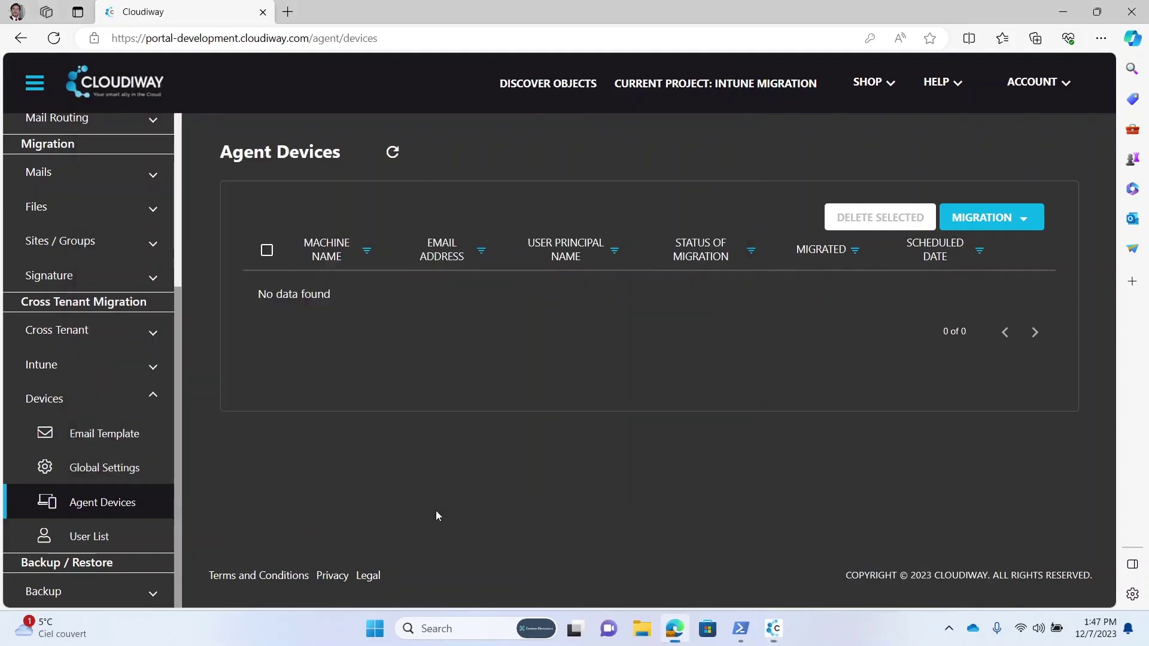
pyautogui.click(393, 152)
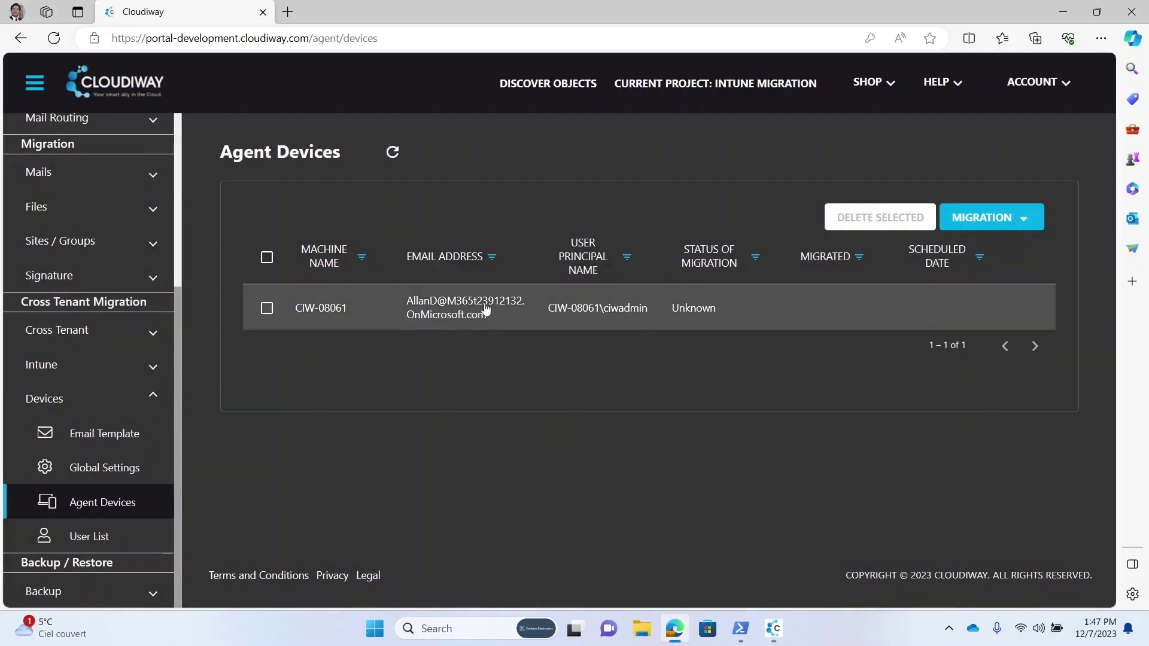
pyautogui.click(91, 539)
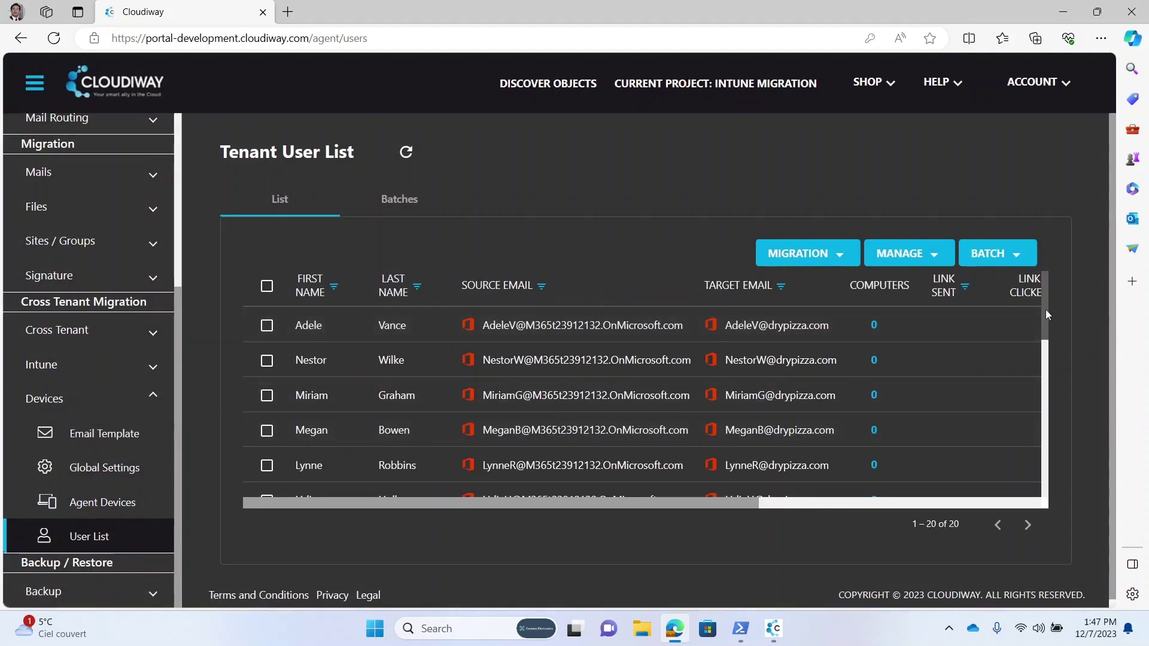
# Step: Select the laptop's user, review their Computers list, and schedule a Migrate Now migration job
pyautogui.moveTo(1047, 310); pyautogui.dragTo(1039, 442)
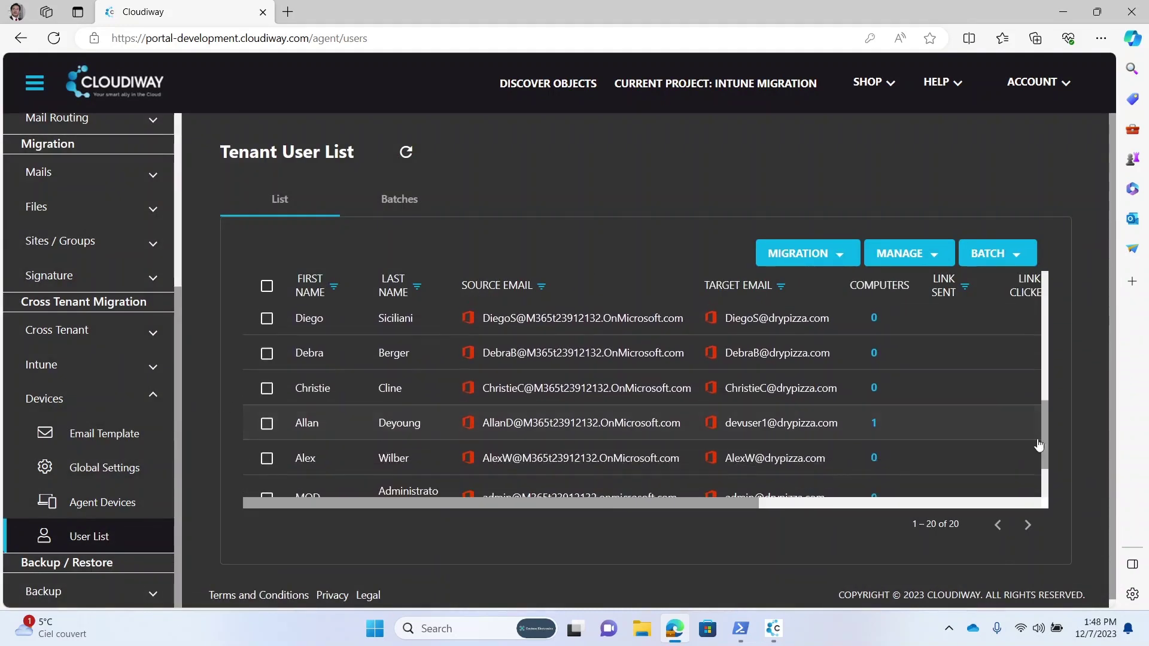
pyautogui.click(267, 424)
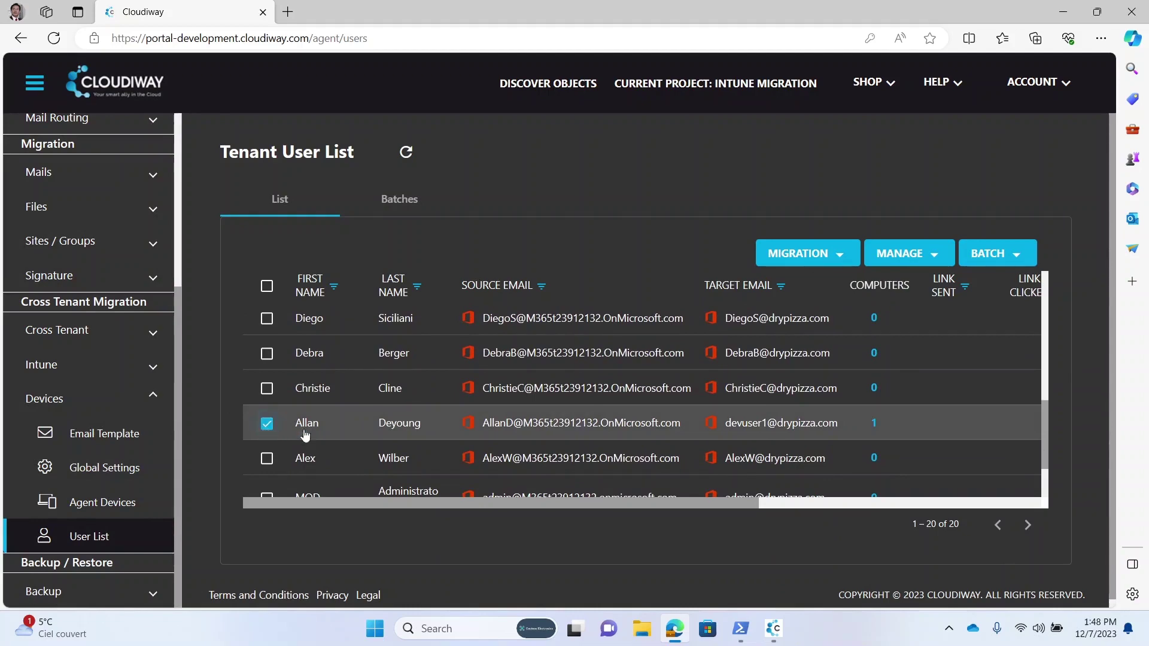
pyautogui.click(874, 423)
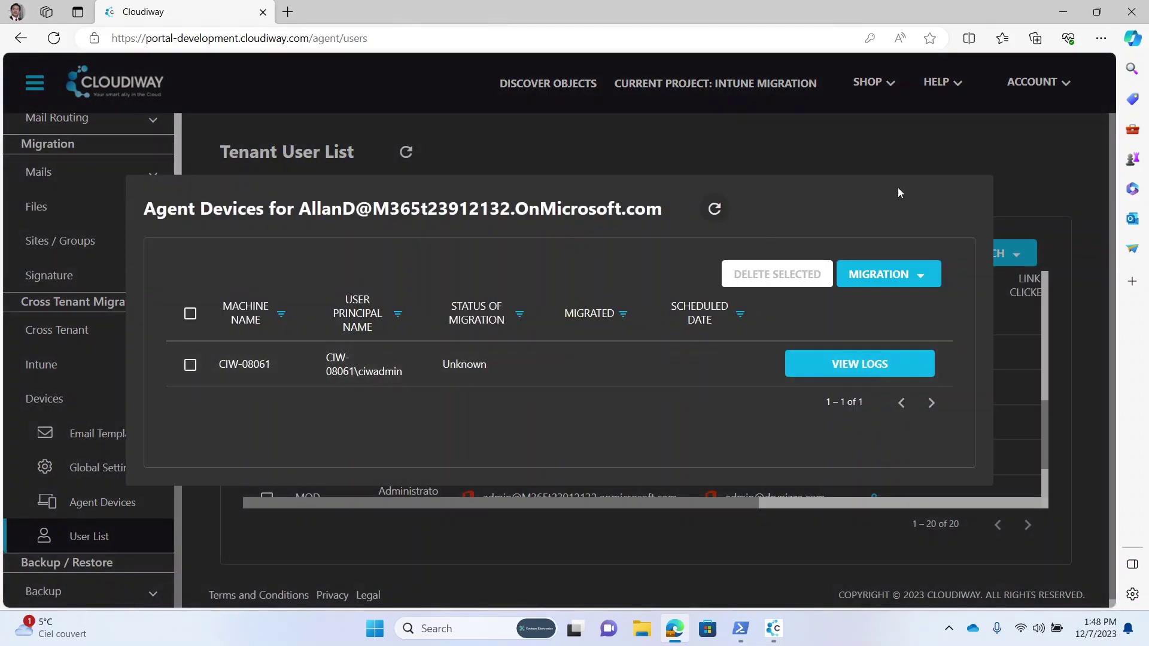
pyautogui.click(916, 138)
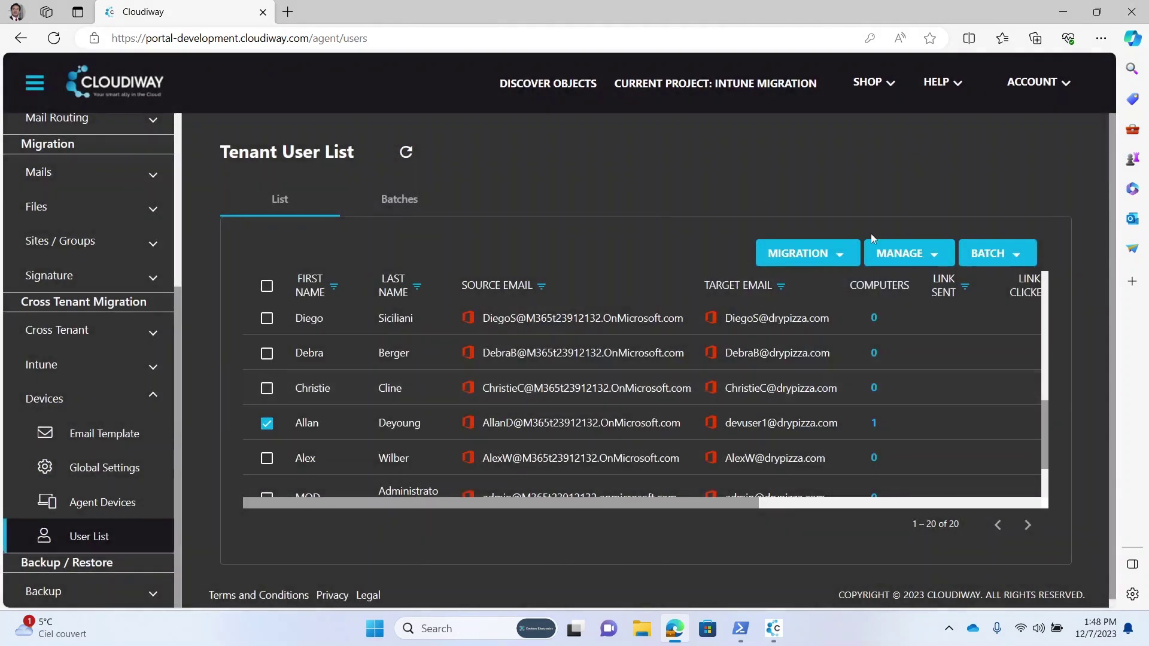
pyautogui.click(815, 263)
pyautogui.click(787, 325)
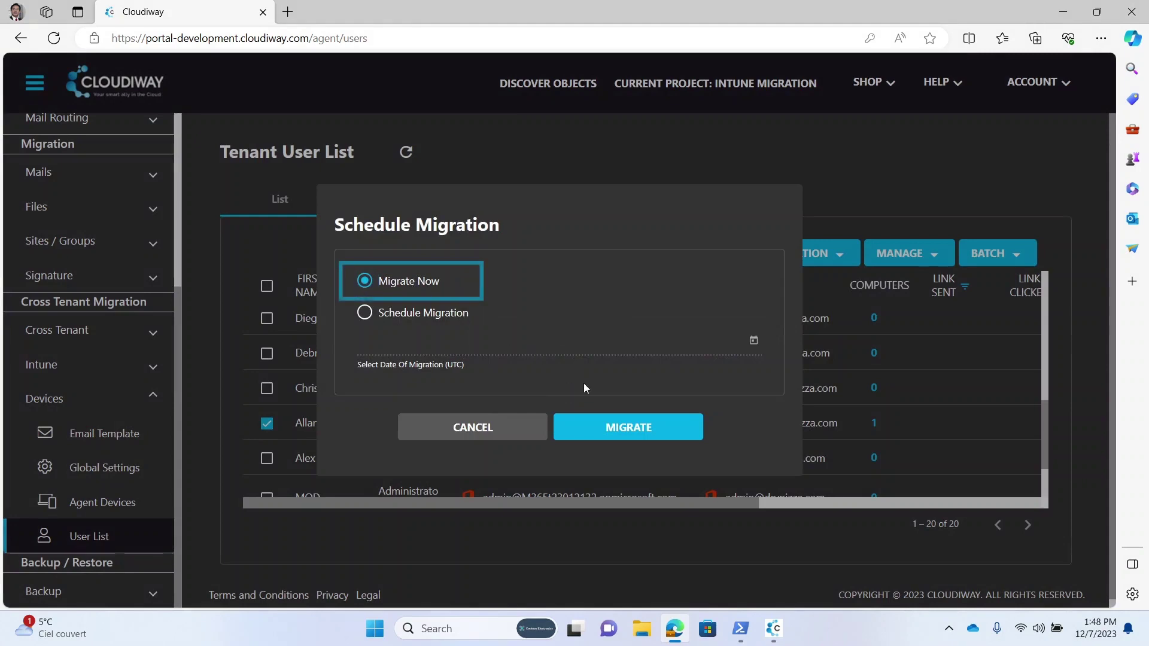
pyautogui.click(620, 428)
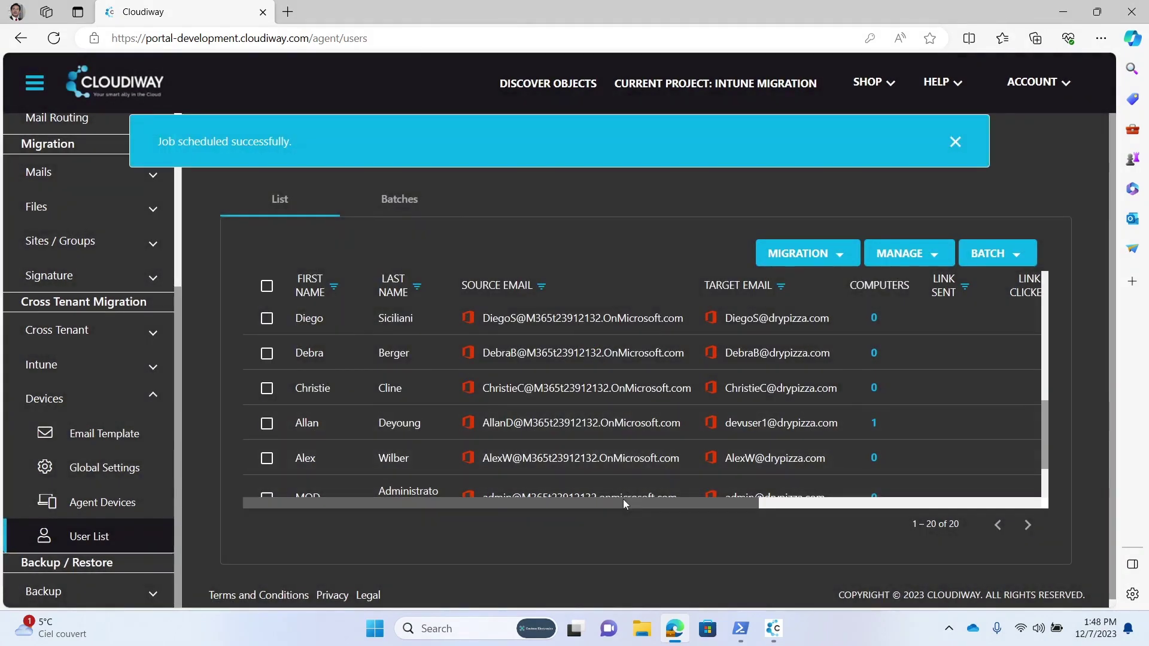
pyautogui.click(956, 142)
pyautogui.moveTo(694, 501); pyautogui.dragTo(853, 502)
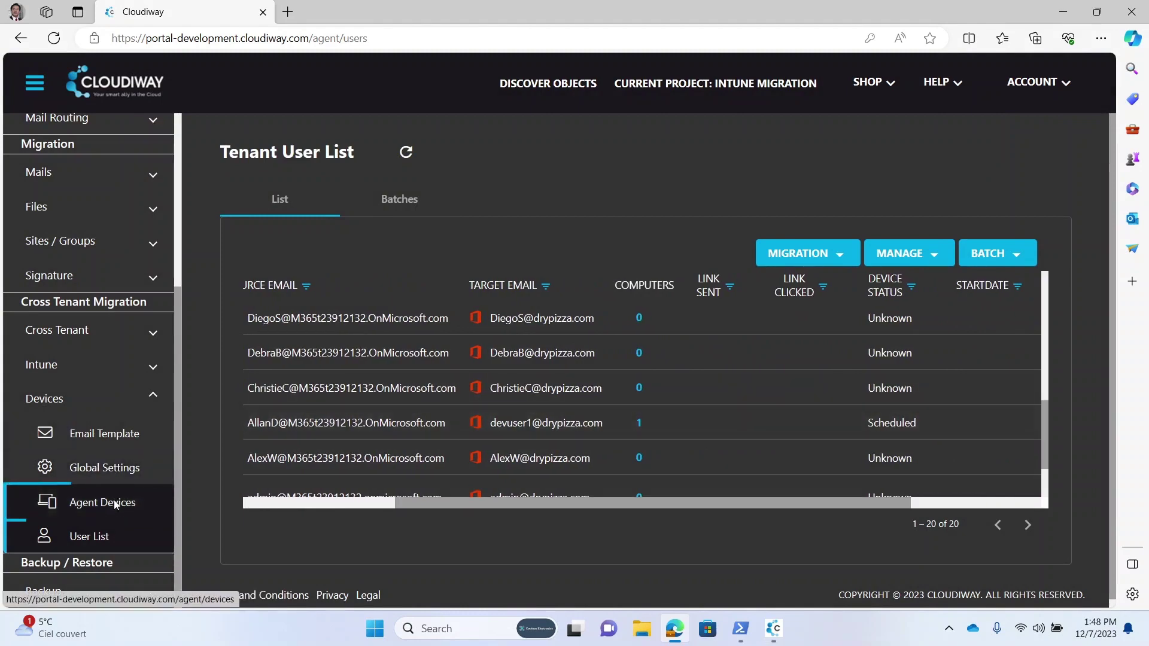
# Step: View CIW-08061 in Agent Devices, check the local agent, and acknowledge the sign-out/restart warning
pyautogui.click(107, 503)
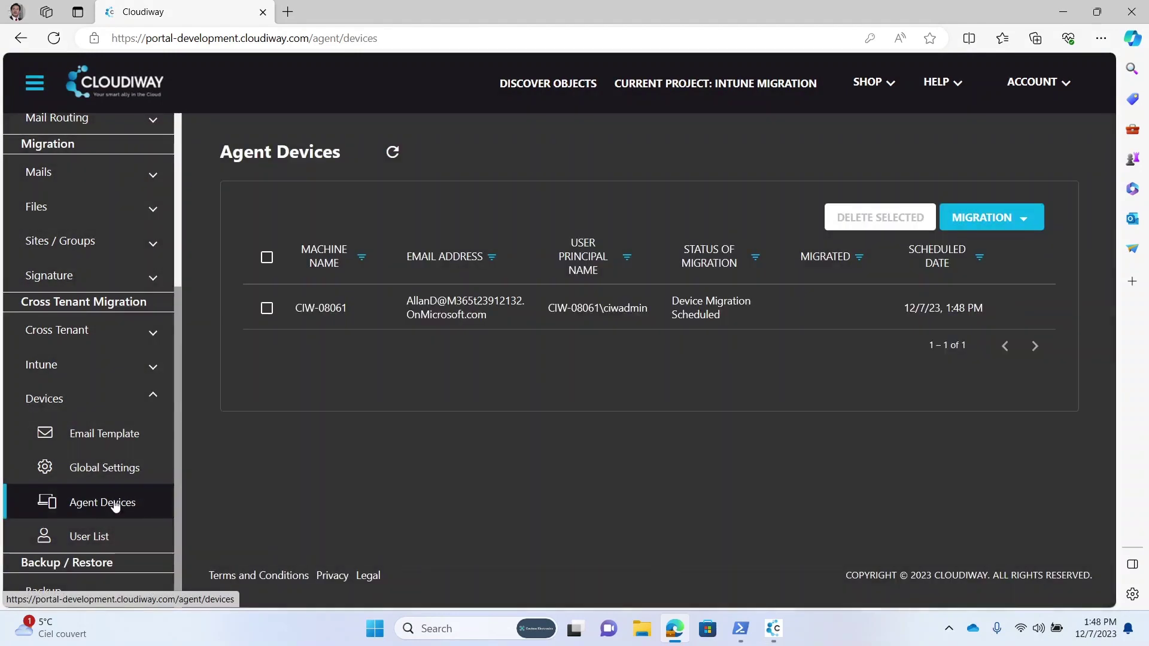
pyautogui.click(948, 628)
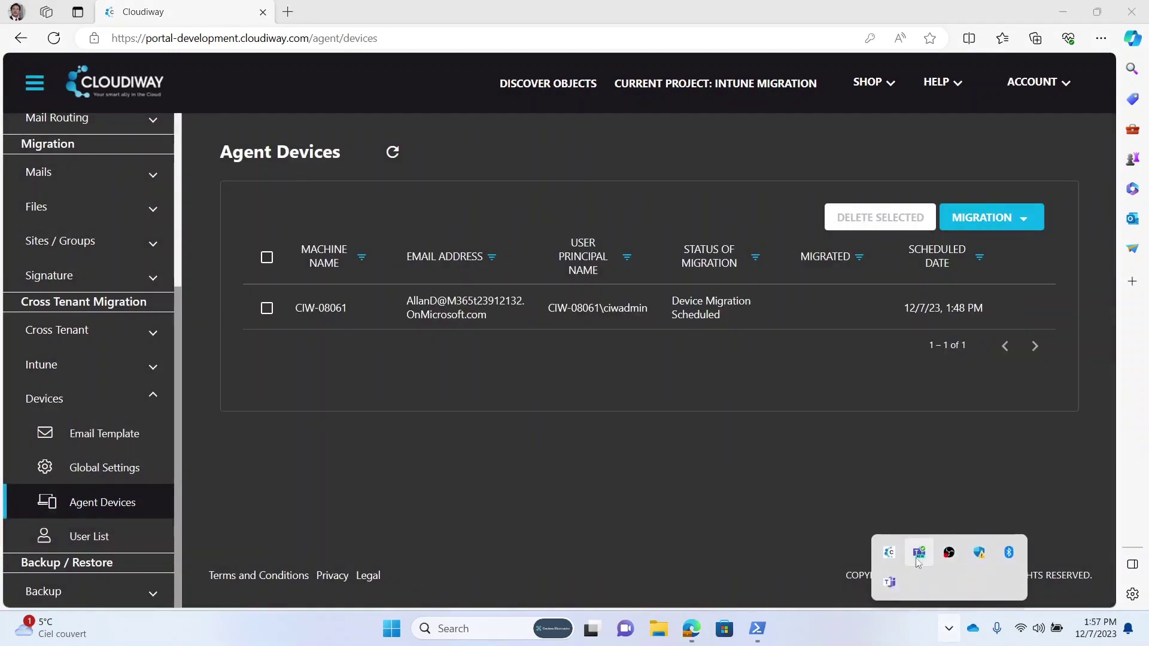
pyautogui.click(891, 553)
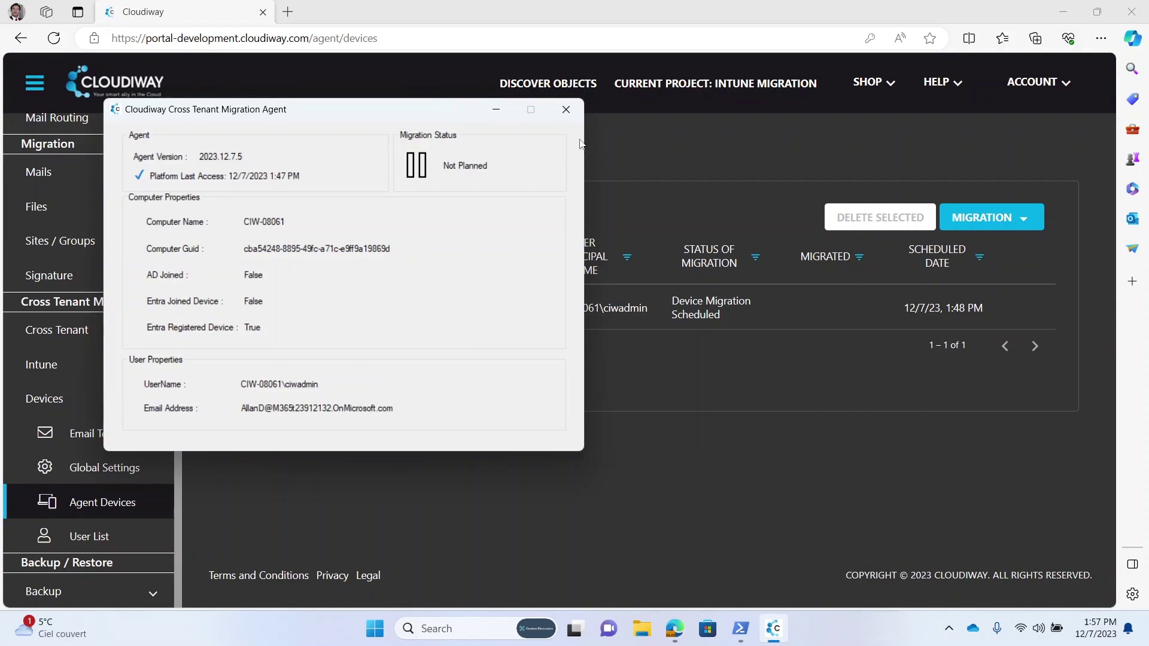
pyautogui.click(568, 111)
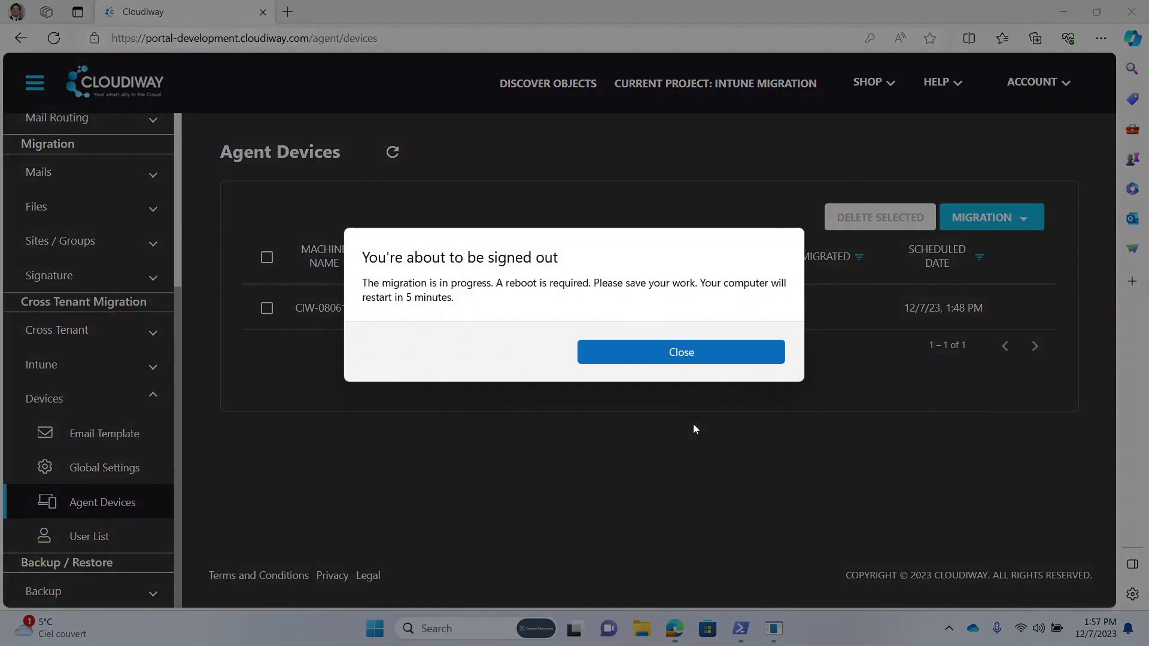
pyautogui.click(624, 355)
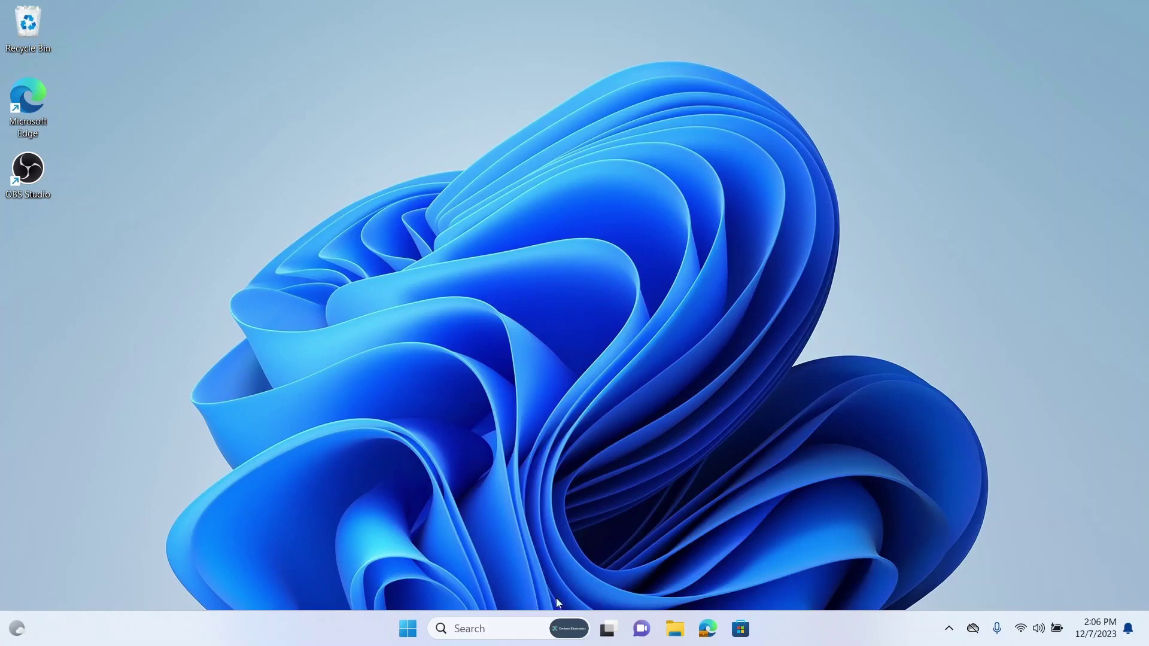
# Step: Open Command Prompt via 'cmd' and run dsregcmd /status, highlighting WorkplaceJoined : NO
pyautogui.click(505, 625)
pyautogui.write('cmd')
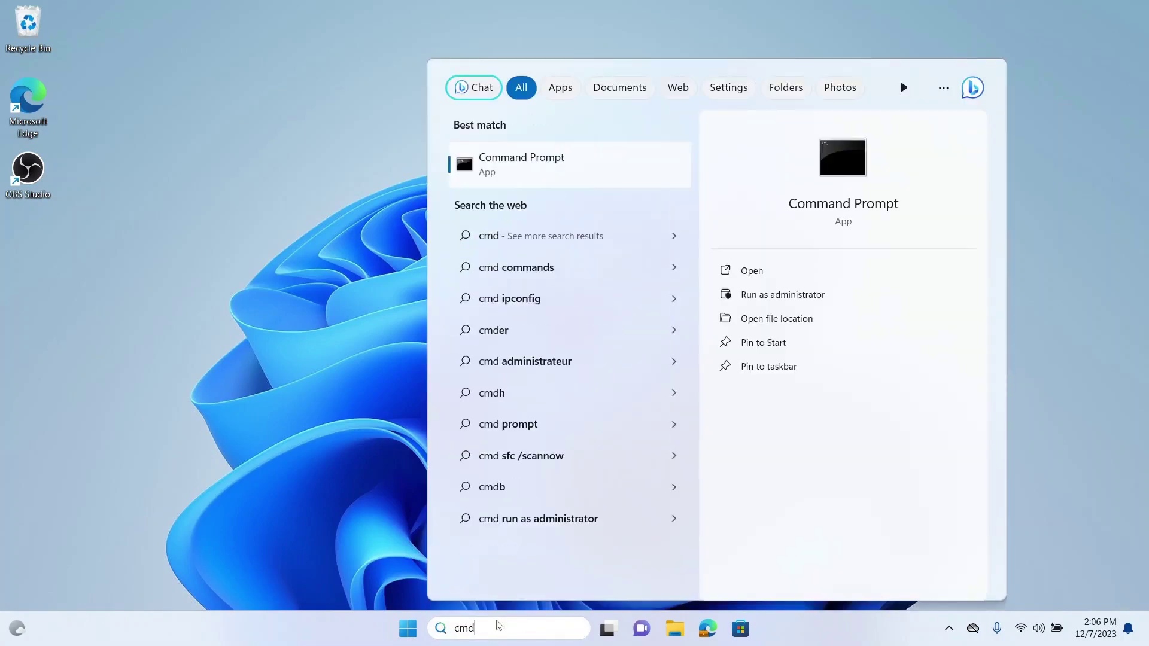
pyautogui.press('Return')
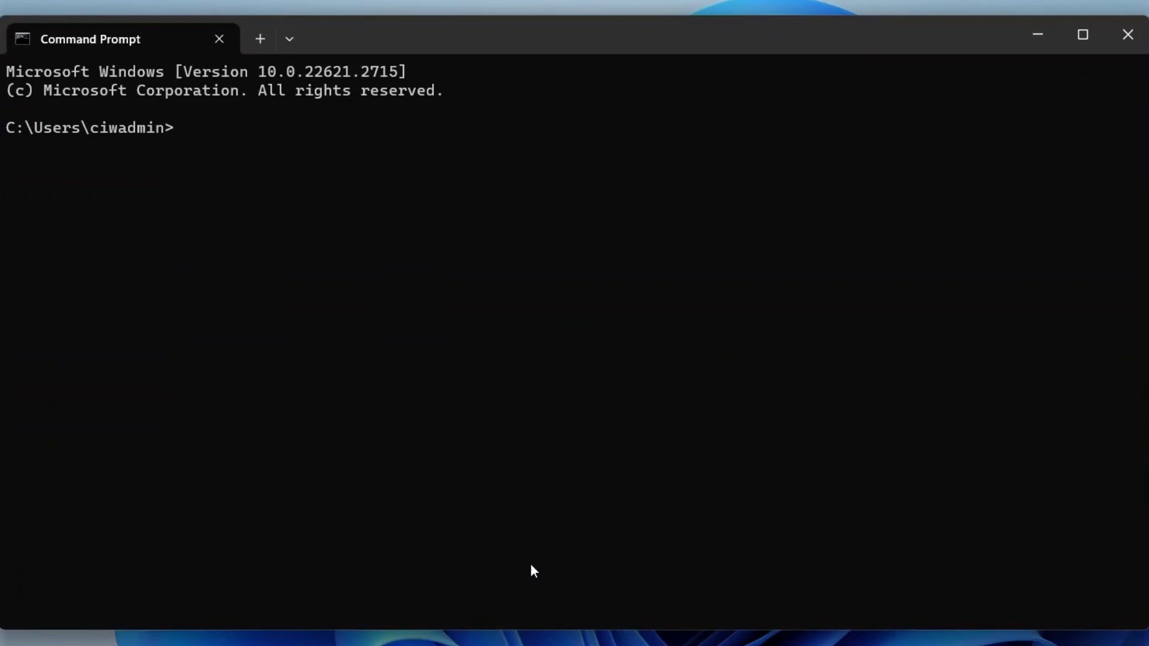
pyautogui.write('dsregcmd /s')
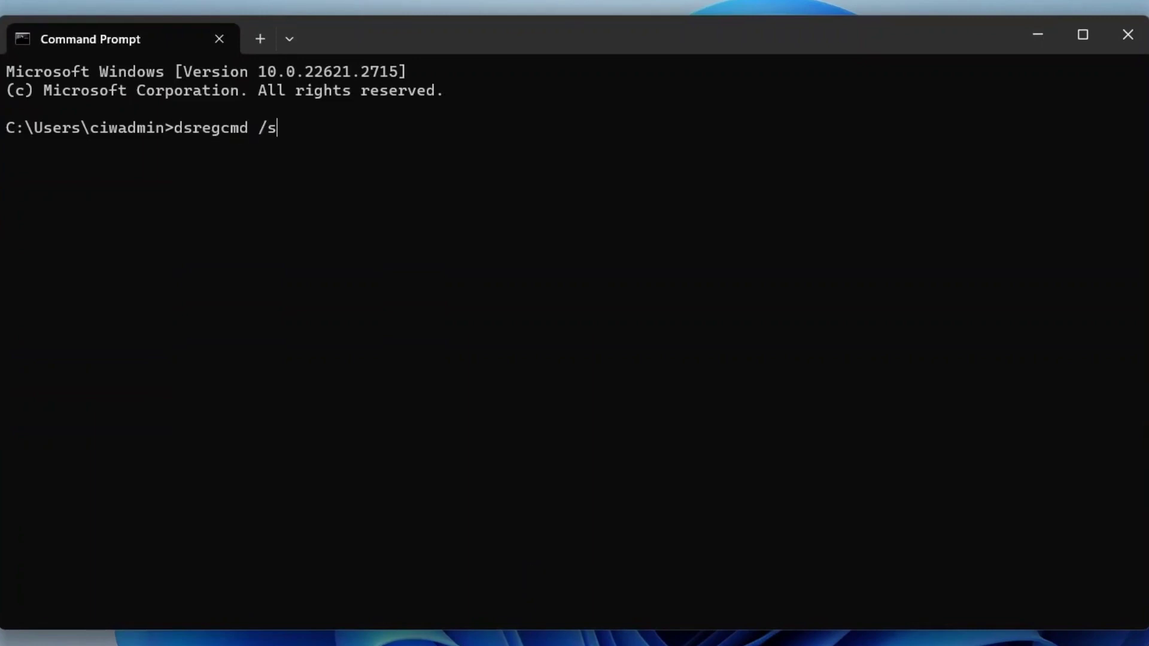
pyautogui.write('tatus')
pyautogui.press('Return')
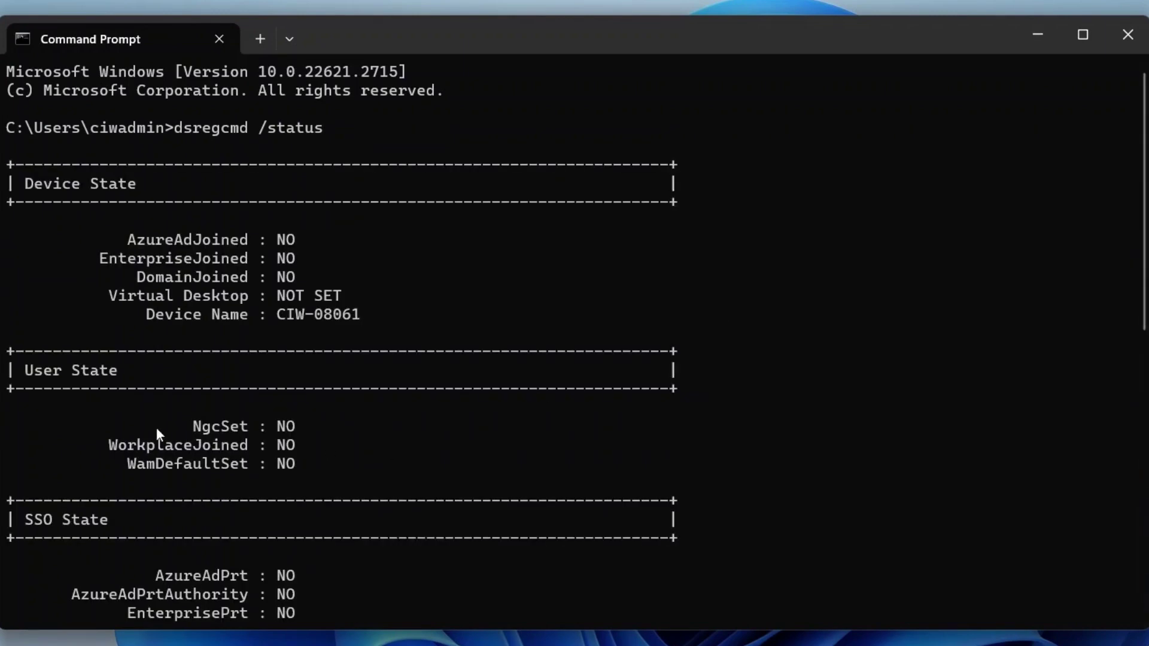
pyautogui.moveTo(104, 446); pyautogui.dragTo(376, 453)
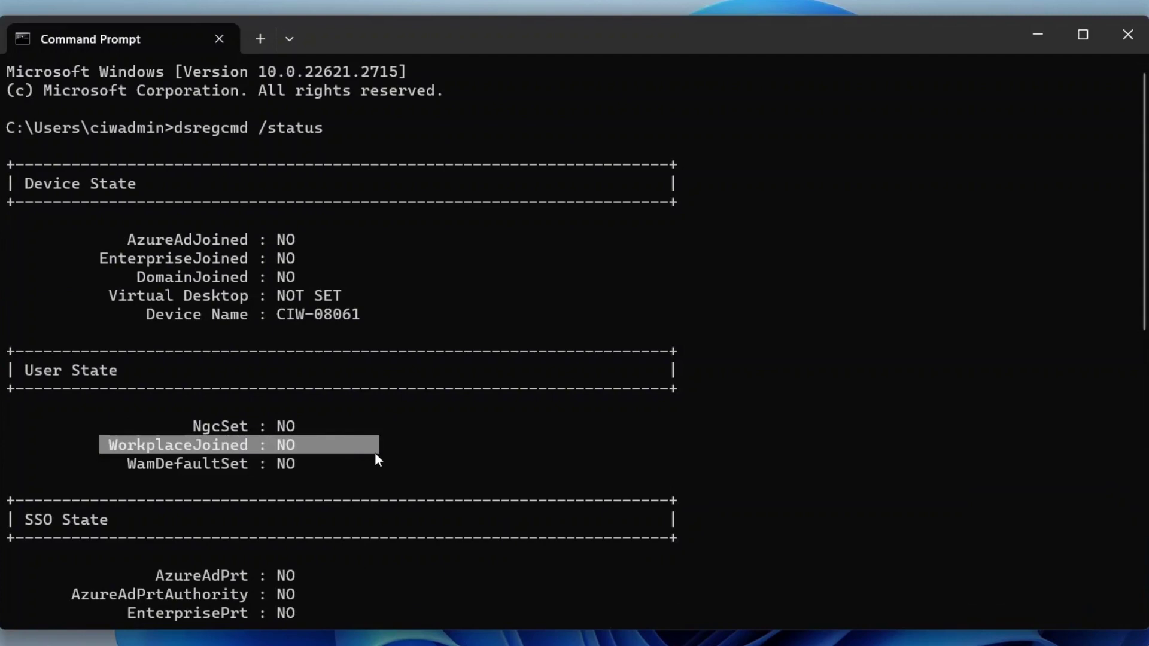
# Step: Run dsregcmd /listaccount and highlight the output showing zero accounts found
pyautogui.press('Return')
pyautogui.press('Up')
pyautogui.press('BackSpace')
pyautogui.press('BackSpace')
pyautogui.press('BackSpace')
pyautogui.press('BackSpace')
pyautogui.press('BackSpace')
pyautogui.press('BackSpace')
pyautogui.write('list')
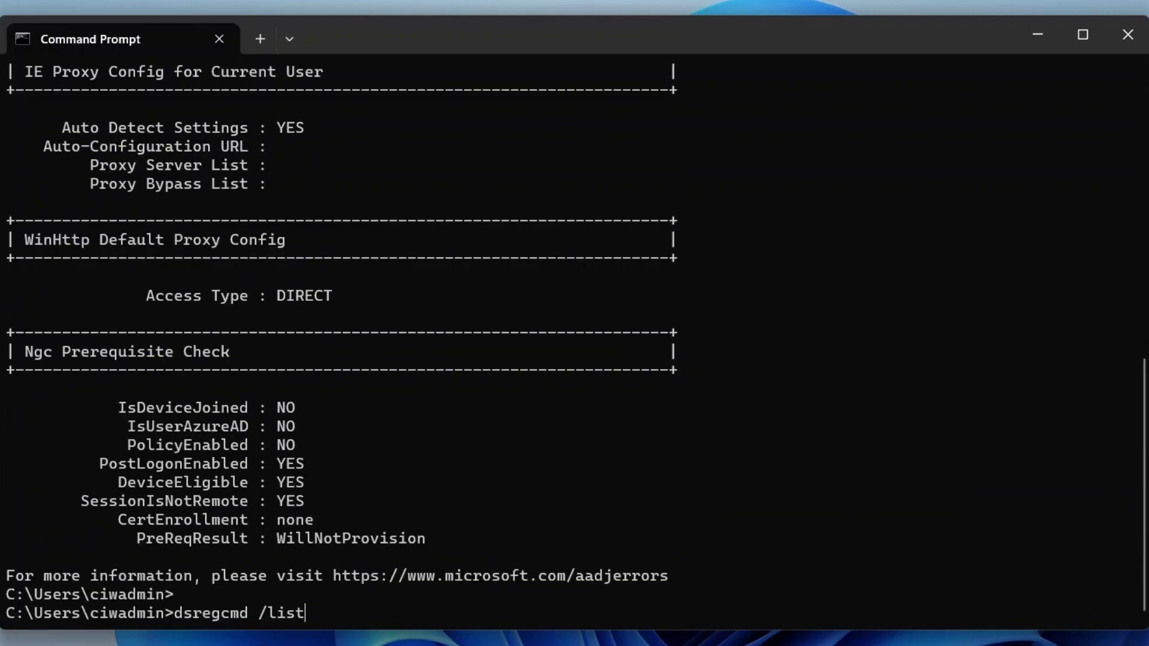
pyautogui.write('accounts')
pyautogui.press('Return')
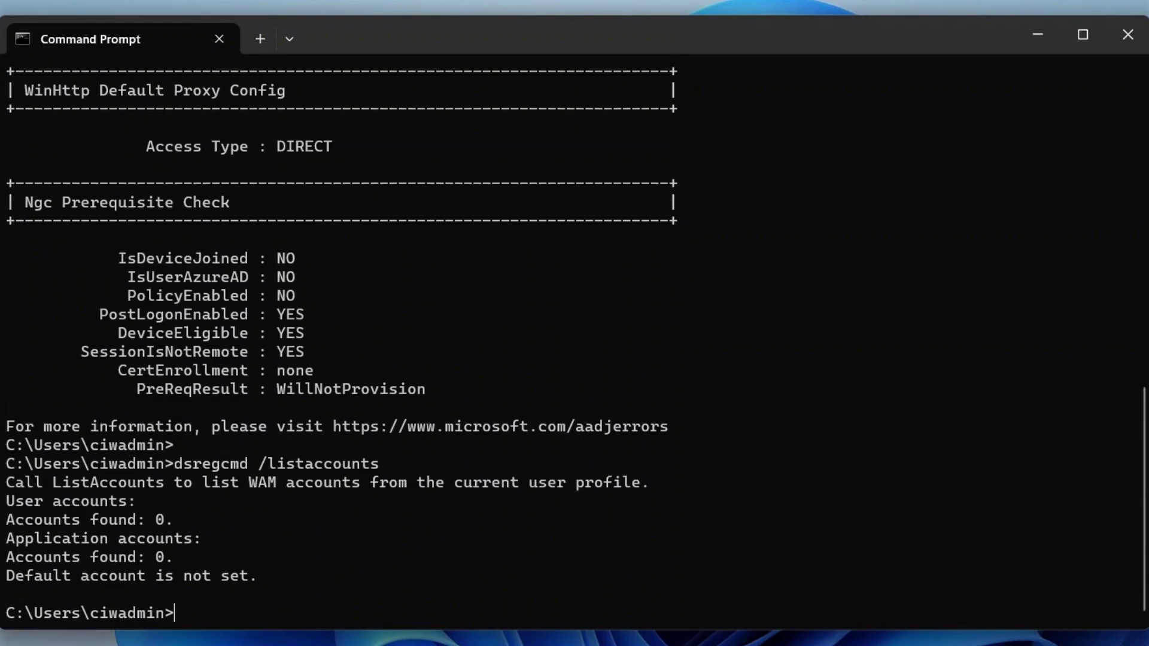
pyautogui.moveTo(54, 483); pyautogui.dragTo(260, 602)
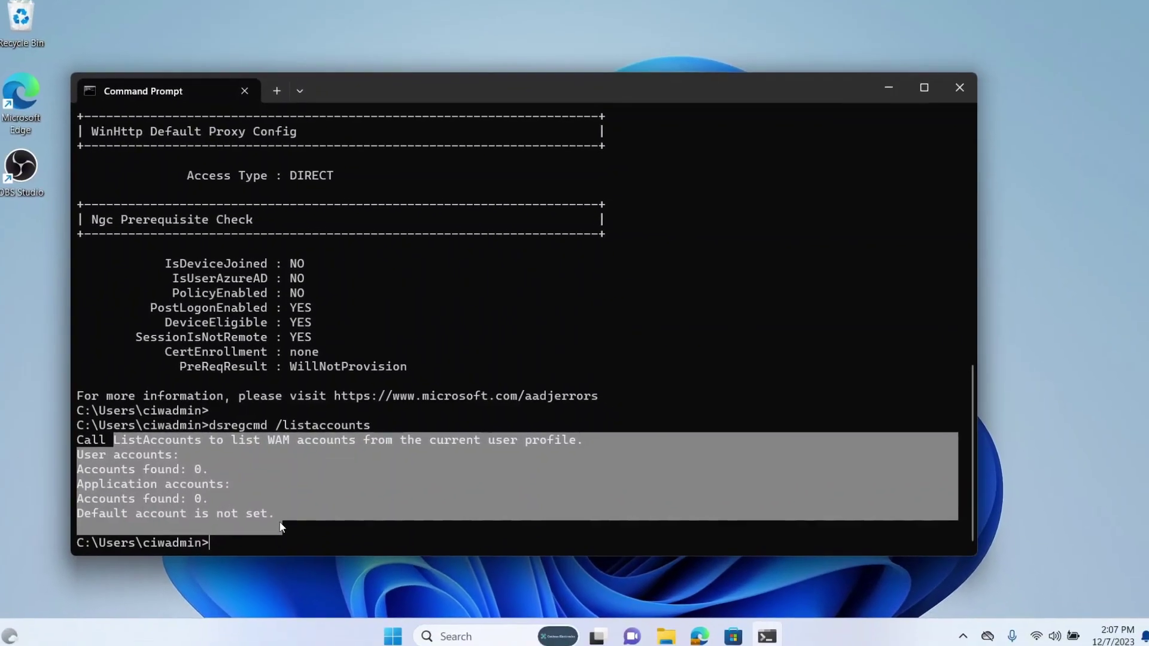
# Step: Confirm OneDrive shows not connected and Outlook has no mail profile, cancelling the new-profile prompt
pyautogui.click(973, 628)
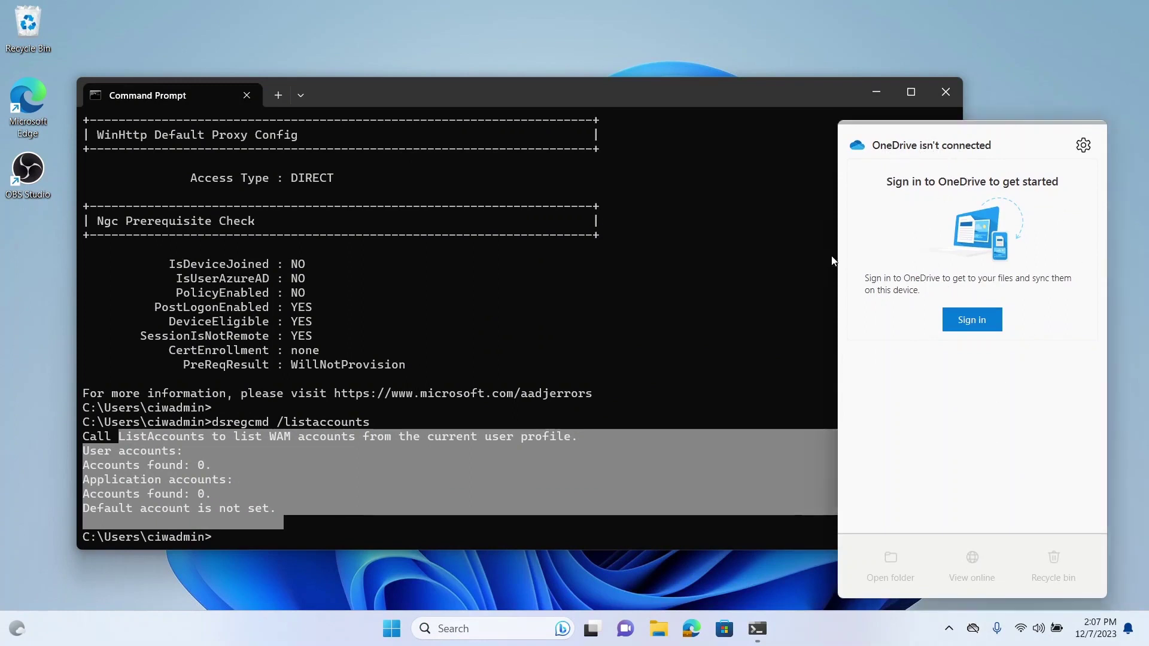
pyautogui.click(495, 623)
pyautogui.click(481, 291)
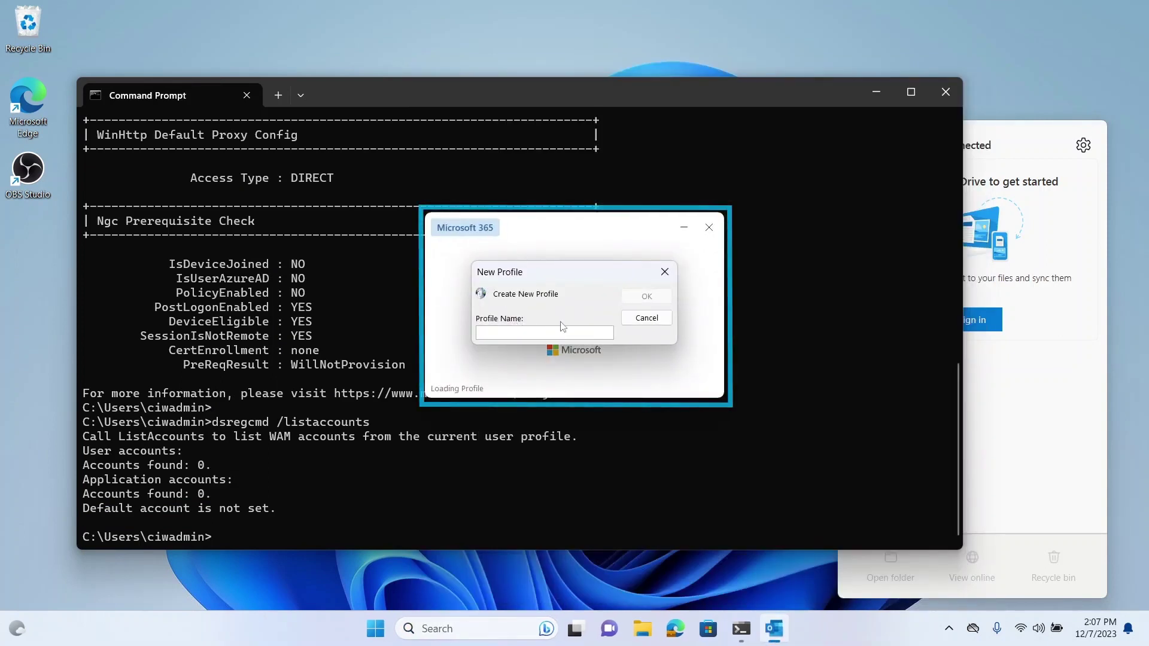
pyautogui.click(639, 322)
# Step: Launch Word from search and dismiss its sign-in request, confirming Office wants a fresh sign-in
pyautogui.press('super')
pyautogui.write('word')
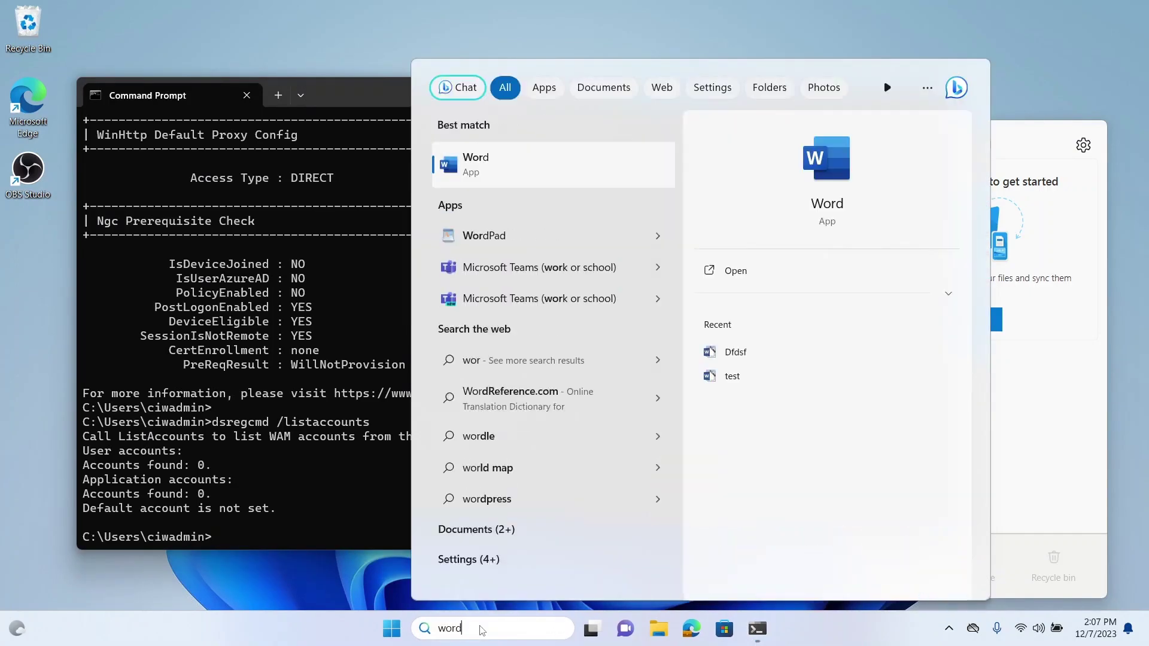
pyautogui.click(504, 159)
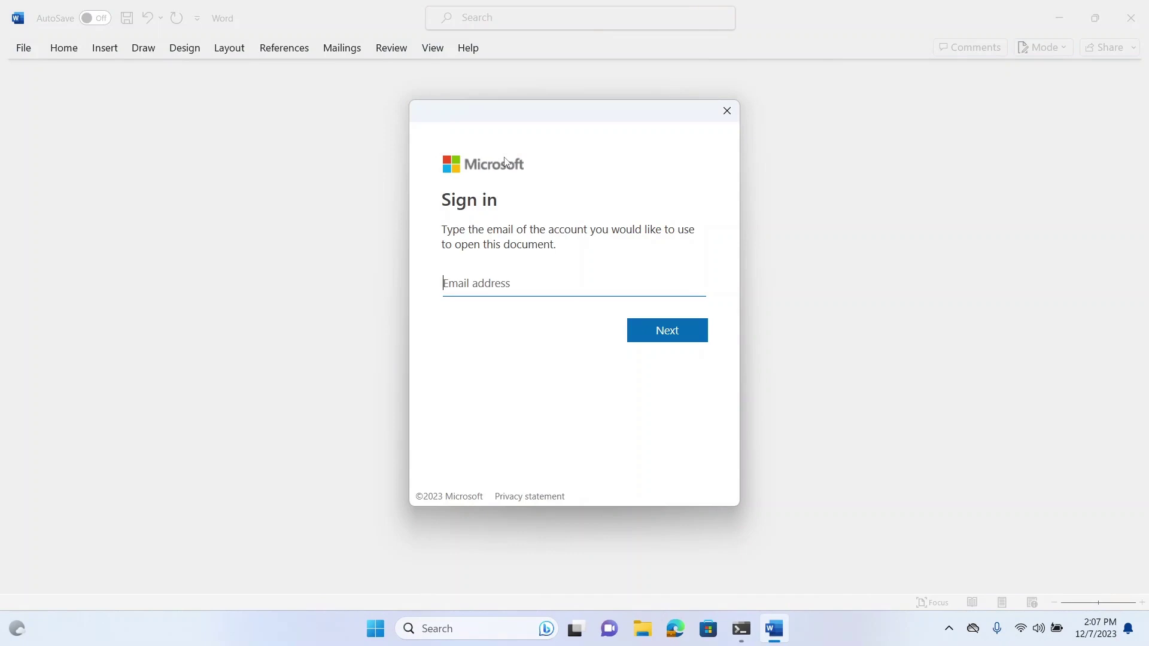
pyautogui.click(726, 110)
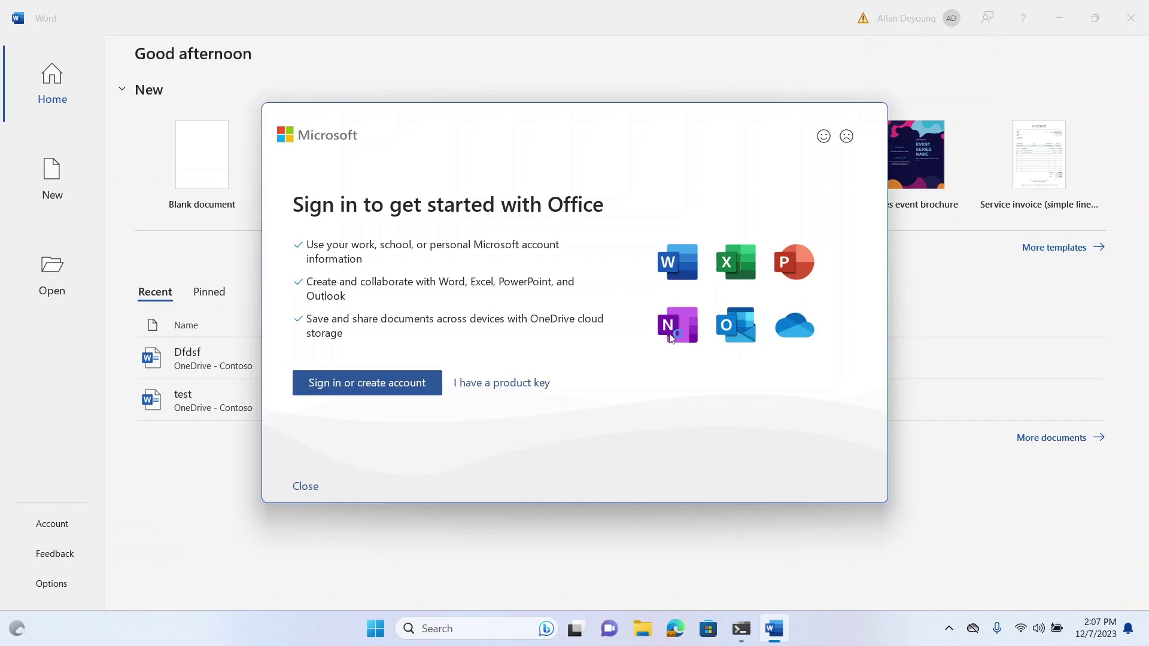
# Step: Close Word's Office sign-in prompt, then check Settings' Access work or school page for connected accounts
pyautogui.click(305, 486)
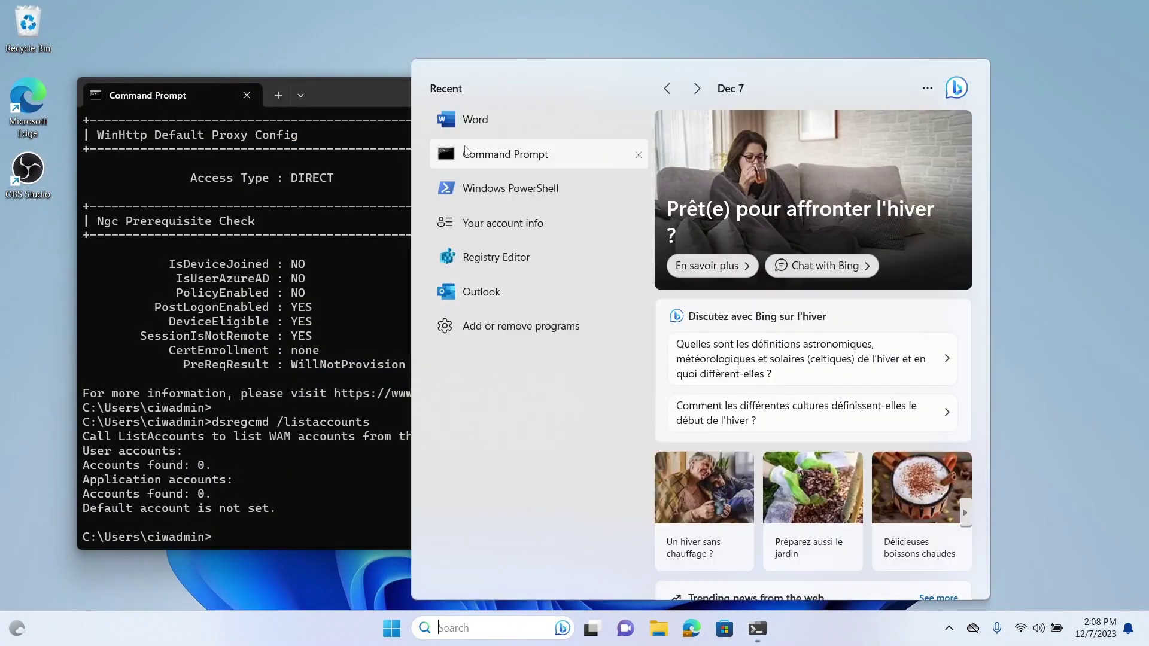
pyautogui.click(500, 223)
pyautogui.click(108, 345)
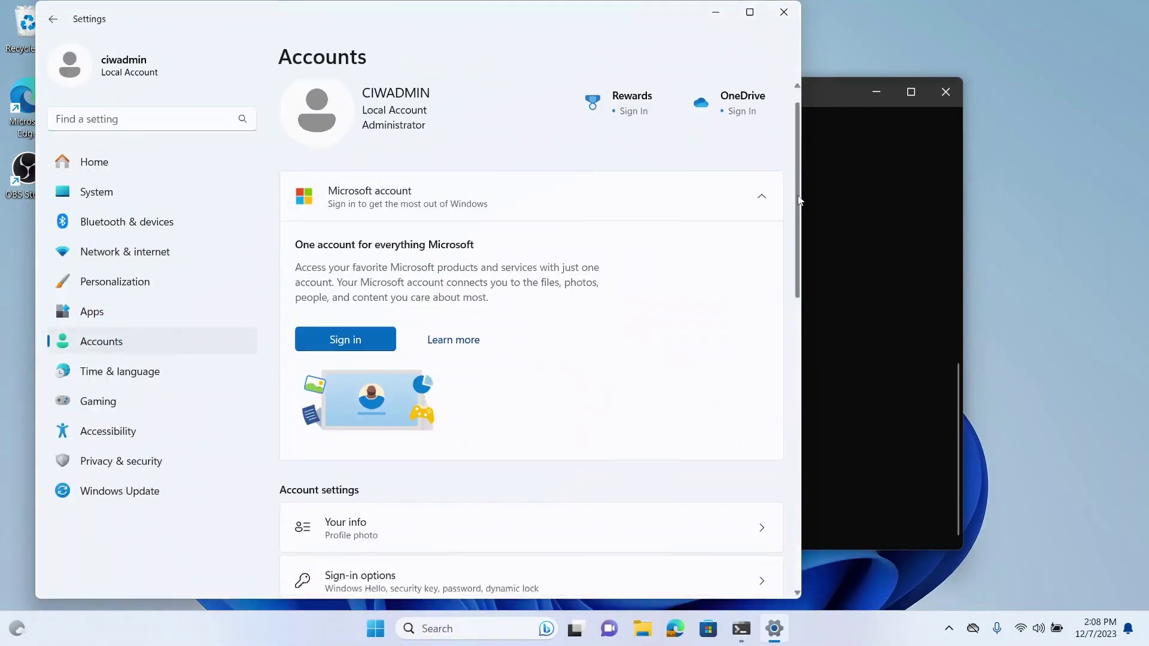
pyautogui.scroll(-8, 582, 383)
pyautogui.scroll(1, 582, 383)
pyautogui.click(580, 378)
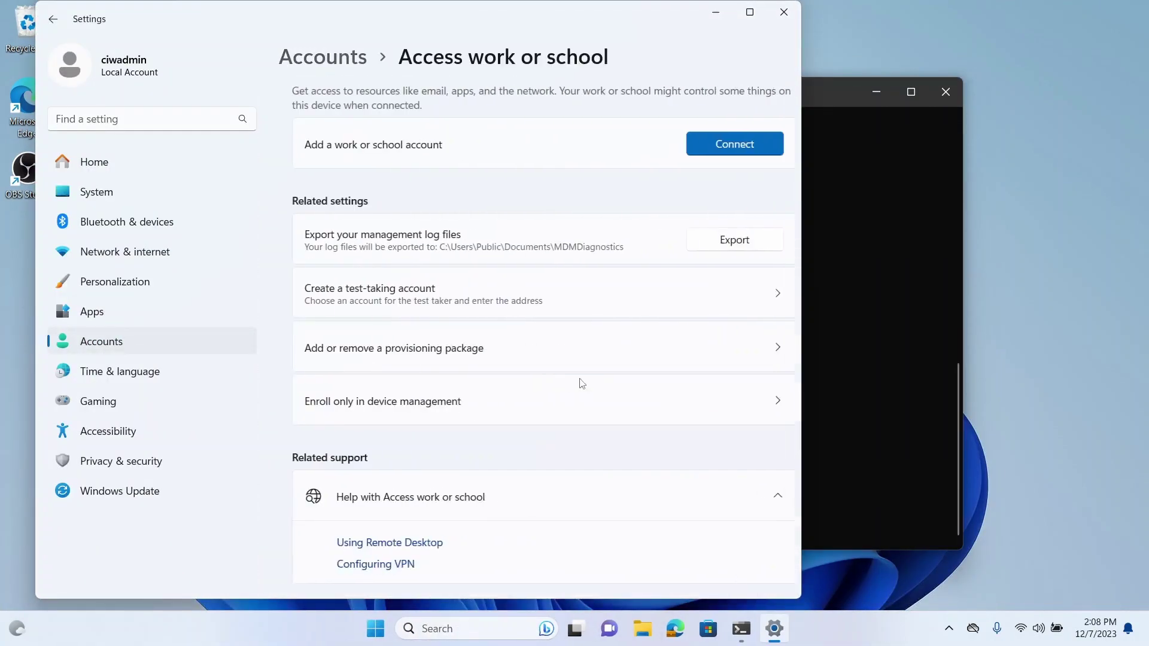